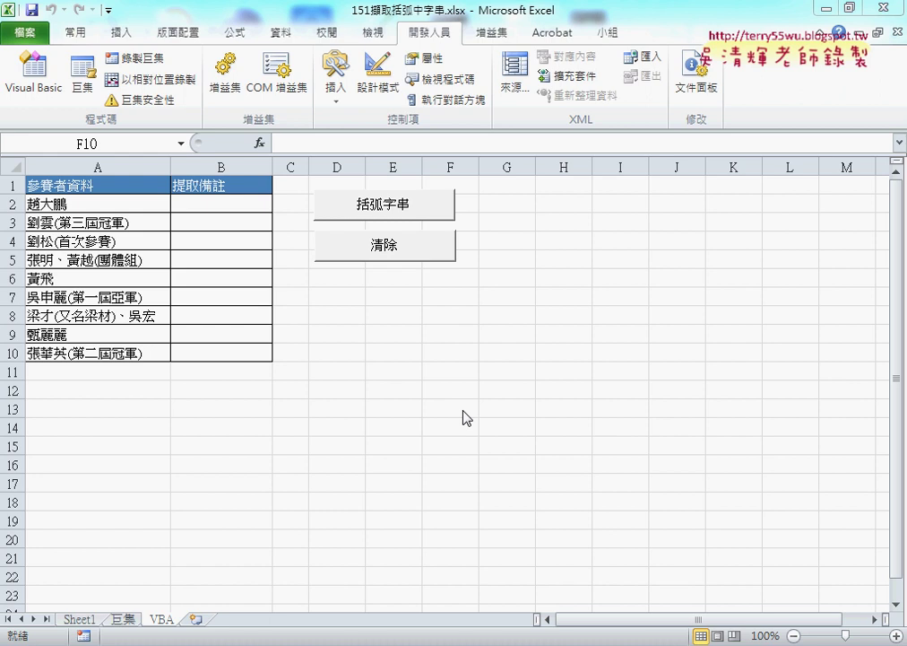
Run the 括弧字串 extraction macro, then the 清除 macro to empty column B
mouse_move(392, 272)
left_mouse_down()
mouse_move(427, 288)
mouse_move(412, 287)
left_mouse_up()
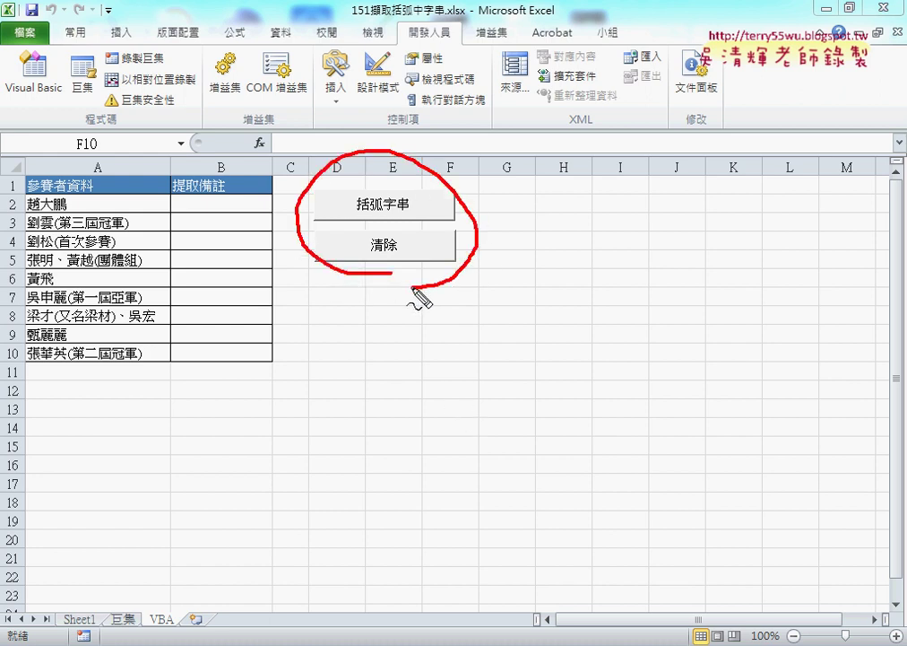
key("Escape")
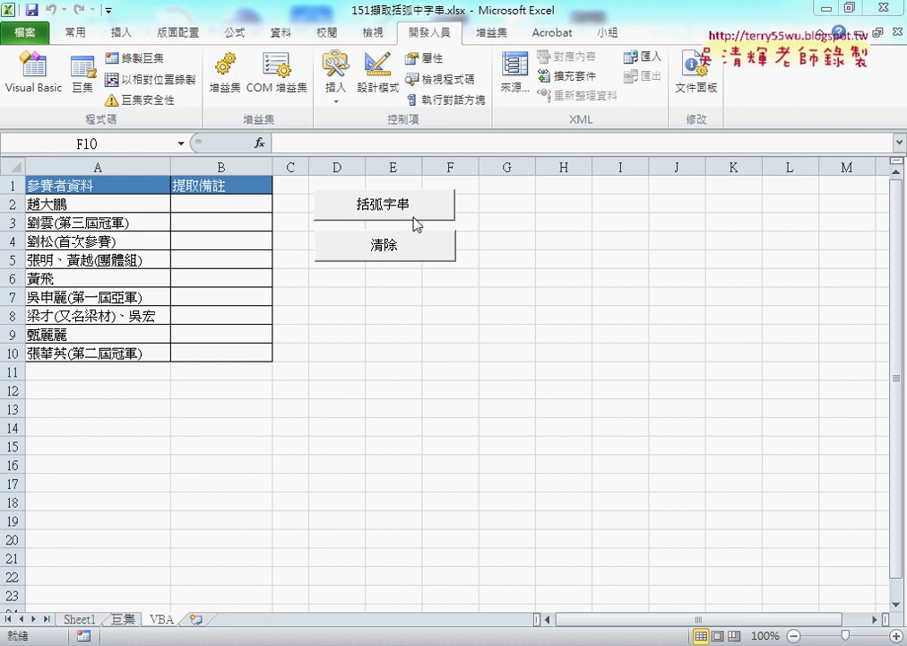
left_click(401, 212)
left_click(401, 212)
left_click(396, 244)
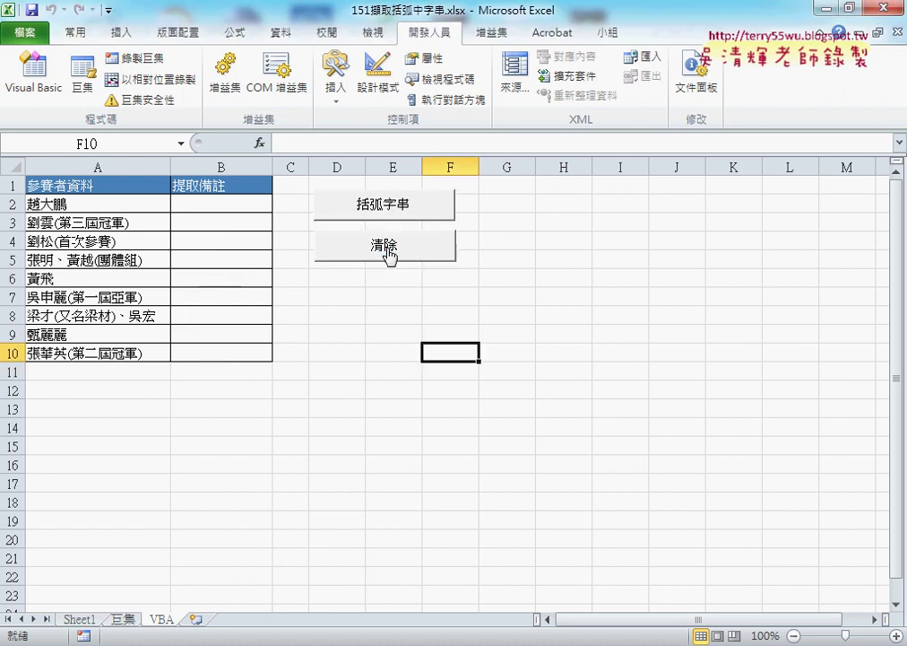
Open the VBA editor, review Module2's 括弧字串 and 清除 Sub code, then return to Excel
left_click(41, 91)
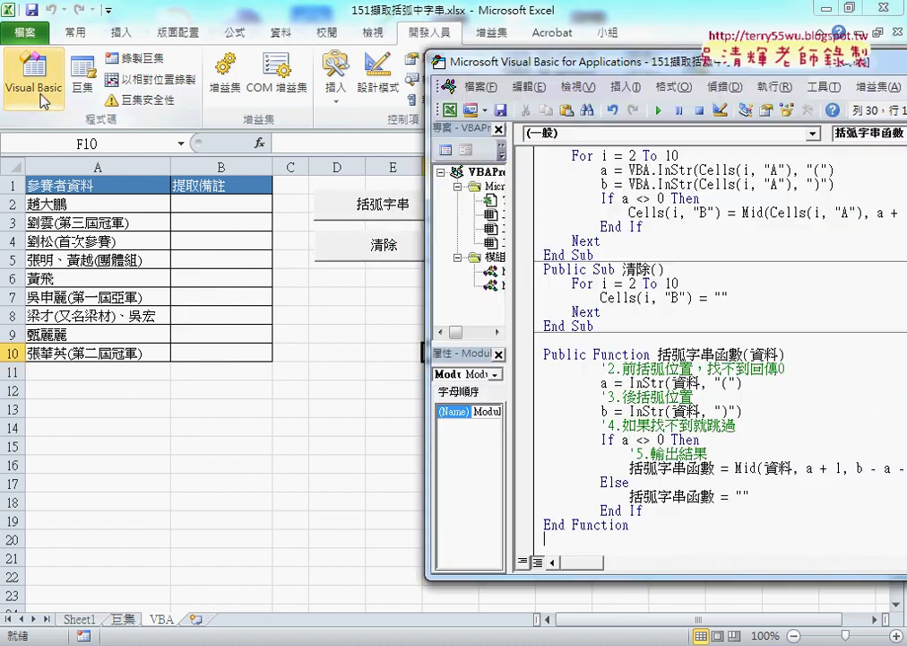
left_click_drag(472, 67, 162, 65)
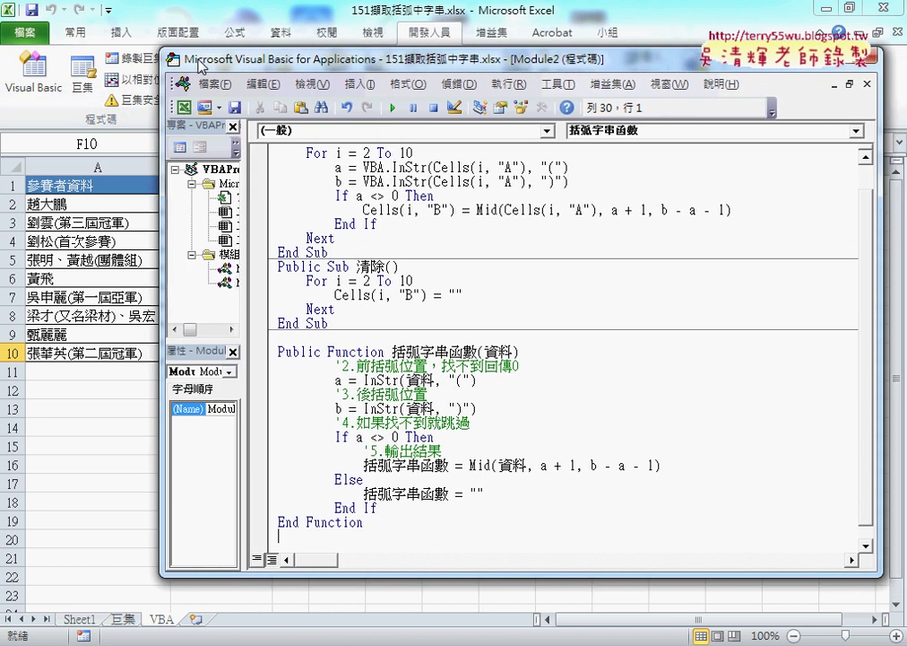
scroll(470, 307, "up", 1)
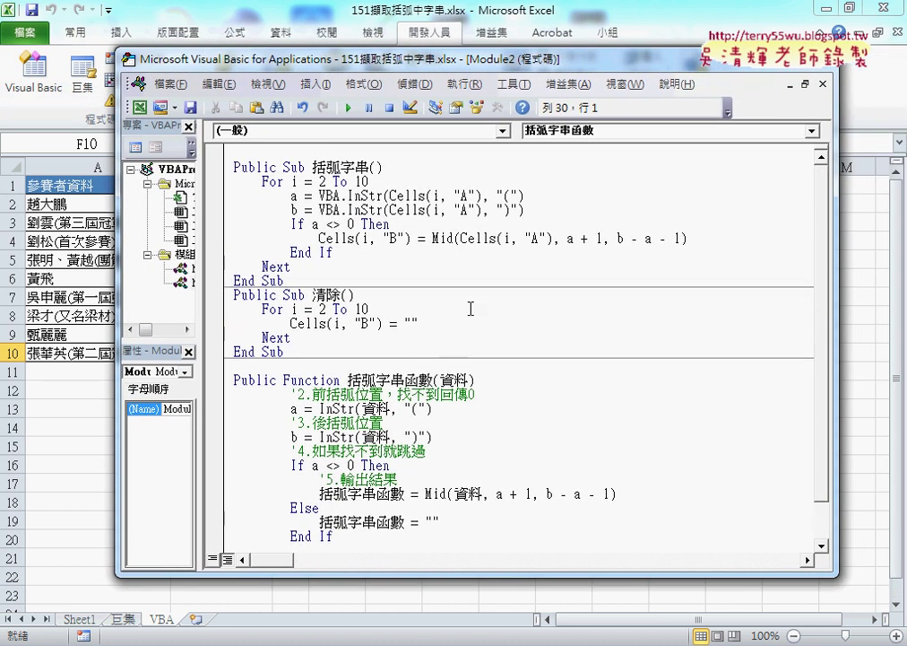
left_click(470, 308)
double_click(291, 168)
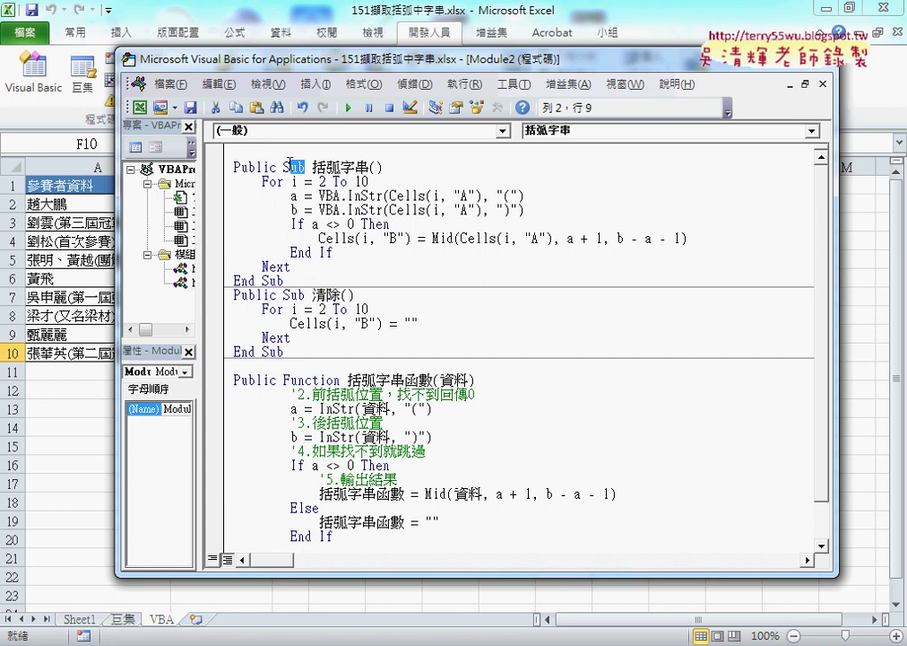
left_click_drag(283, 168, 380, 176)
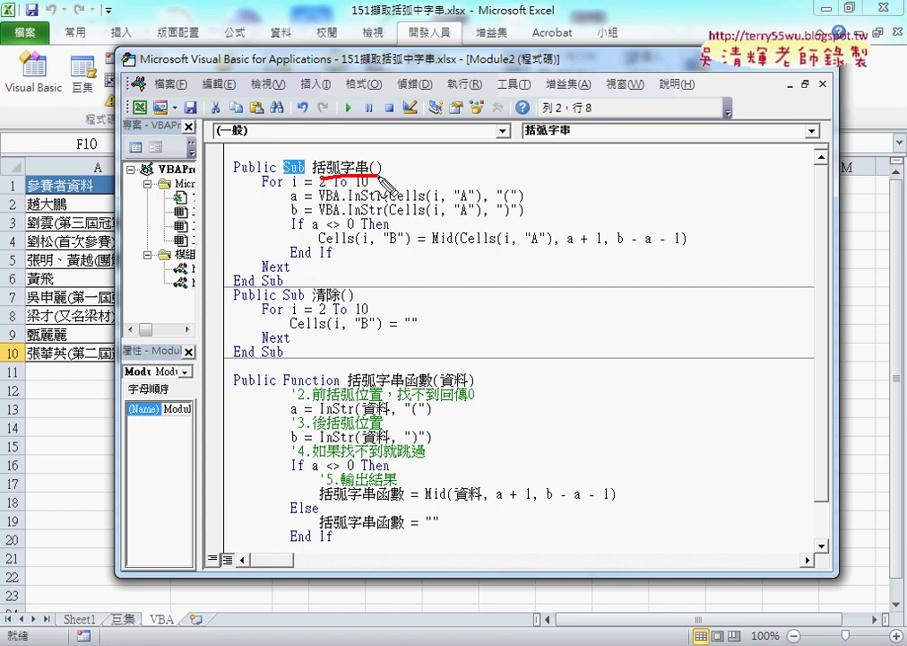
left_click_drag(235, 289, 284, 285)
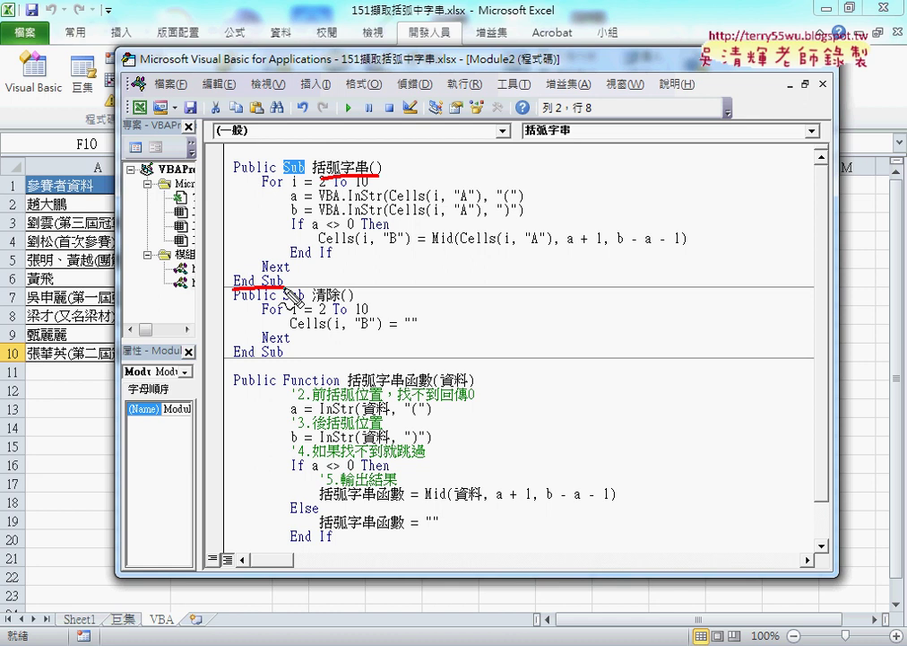
key("Escape")
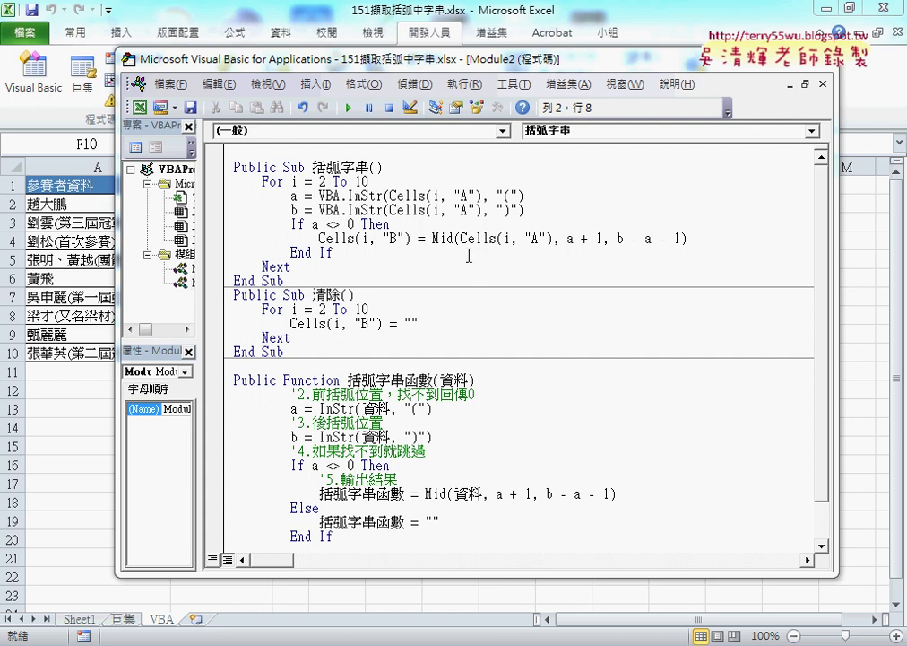
key("alt+F11")
Select B2, open Insert Function, and switch to the 使用者定義 category
left_click(185, 206)
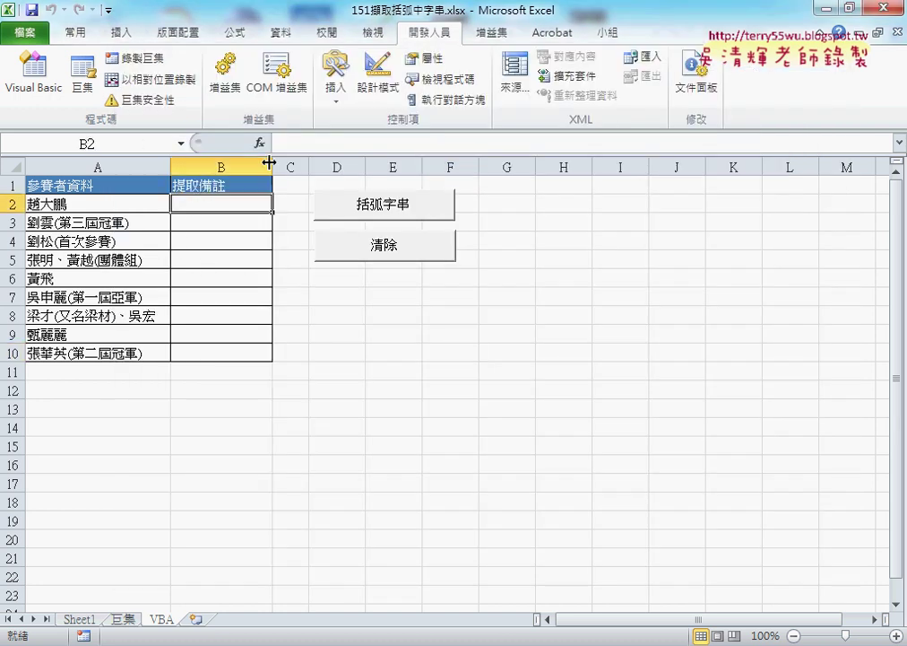
left_click(259, 143)
left_click(484, 212)
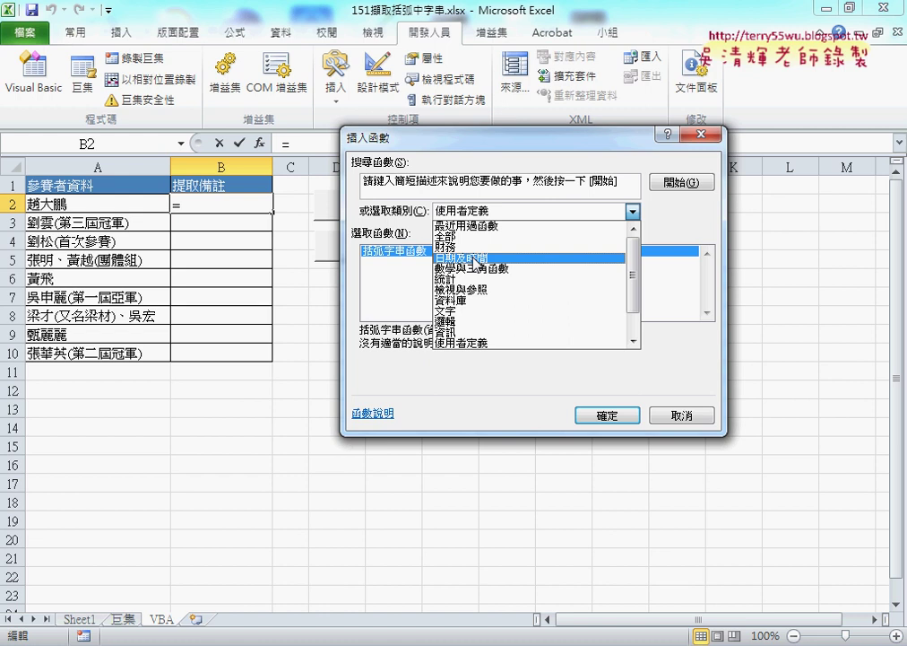
Enter =括弧字串函數(A2) in B2, using A2 as the 資料 argument
left_click(464, 344)
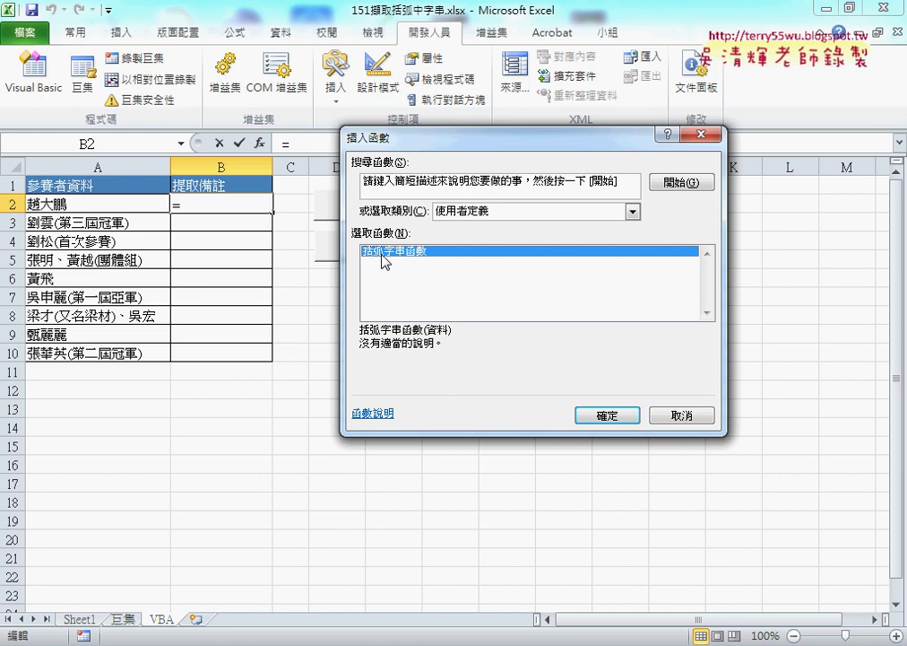
left_click(470, 210)
left_click(464, 344)
left_click(610, 416)
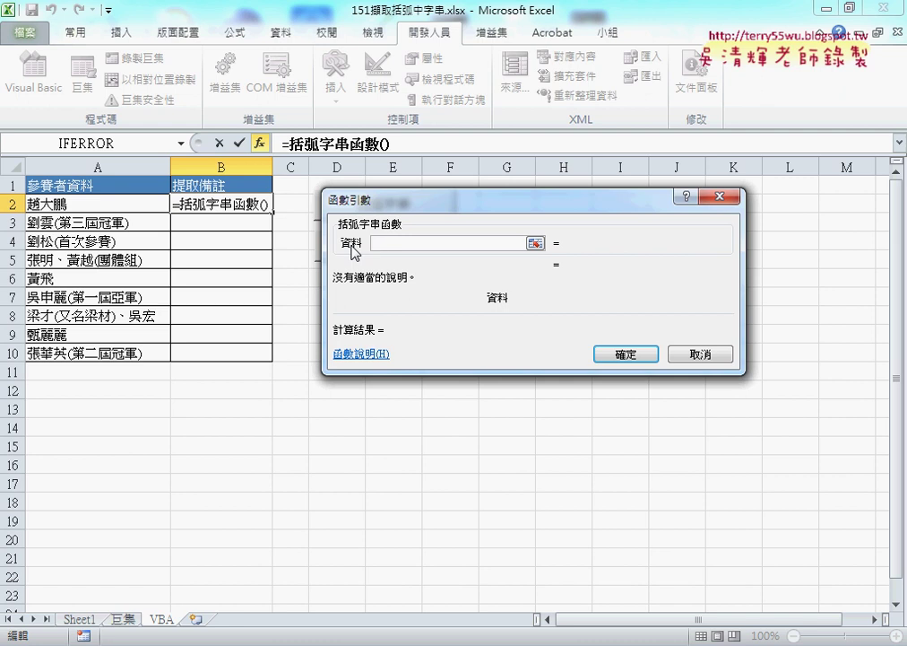
left_click(119, 208)
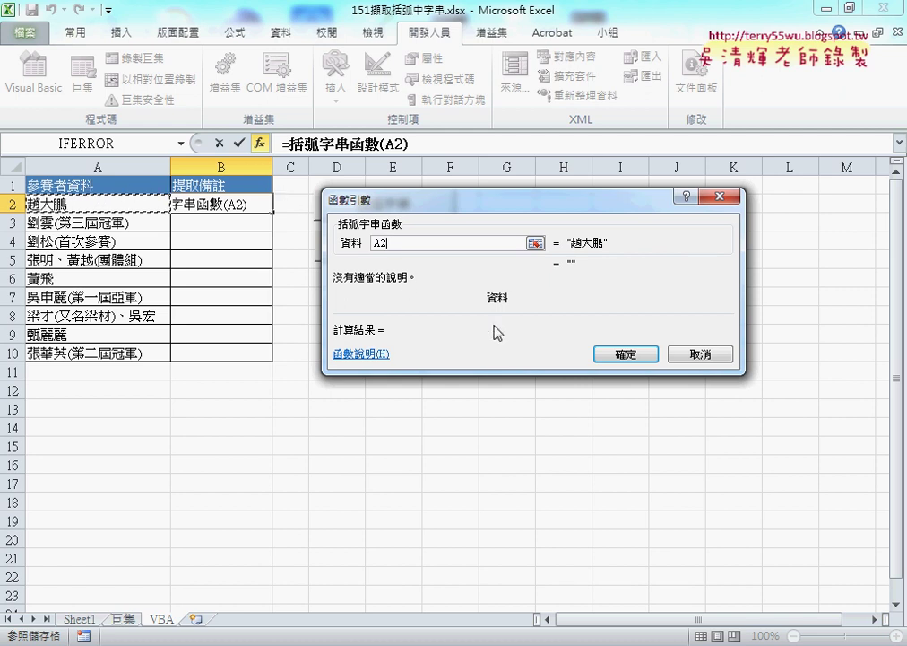
left_click(612, 354)
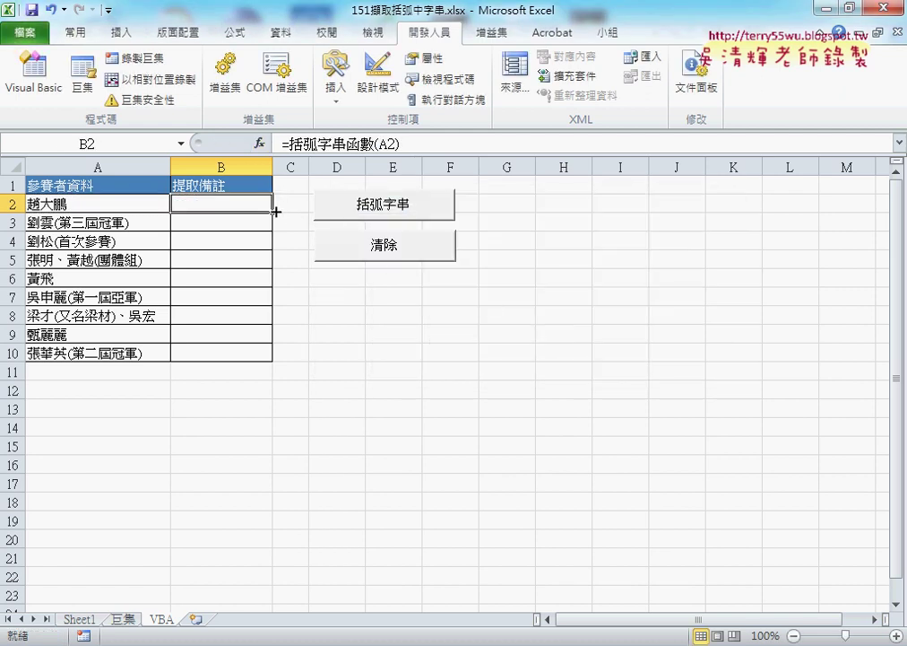
Fill B2's 括弧字串函數 formula down to B10 and inspect it in the formula bar
left_click_drag(276, 211, 273, 358)
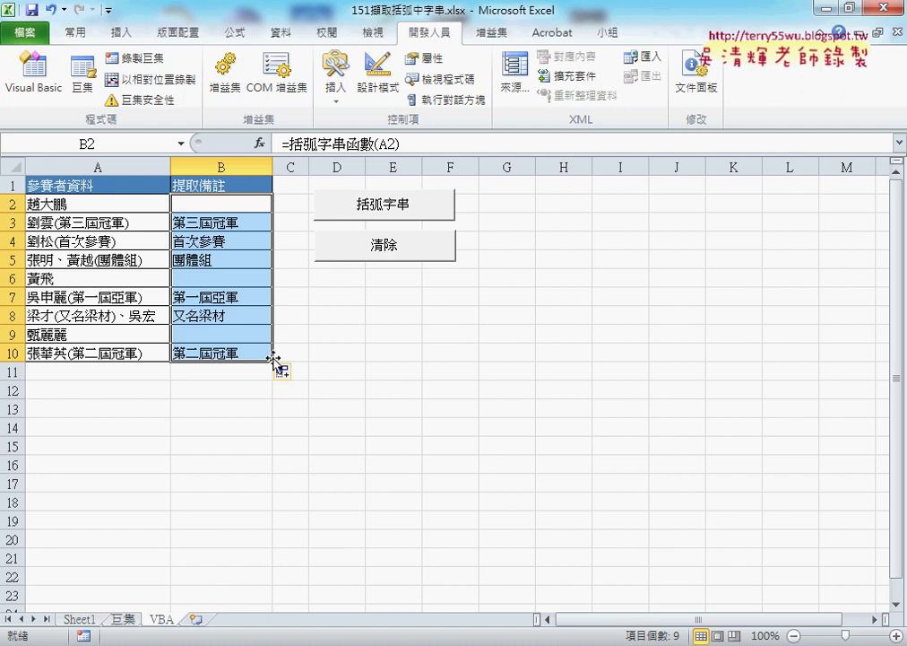
left_click(362, 146)
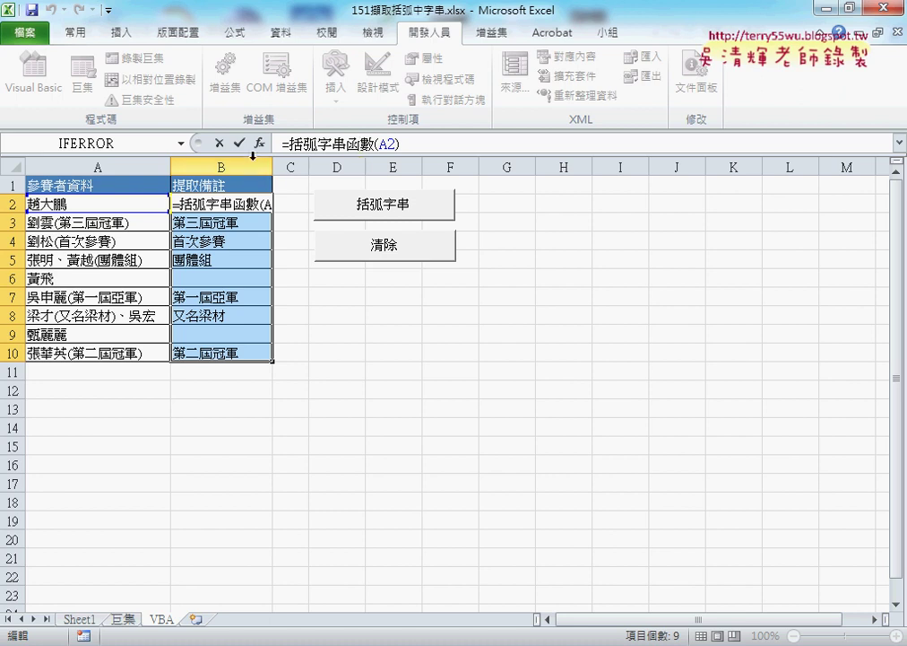
Commit B2, then run the 清除, 括弧字串 and 清除 macros in turn, leaving B2:B10 empty
key("Return")
left_click(386, 311)
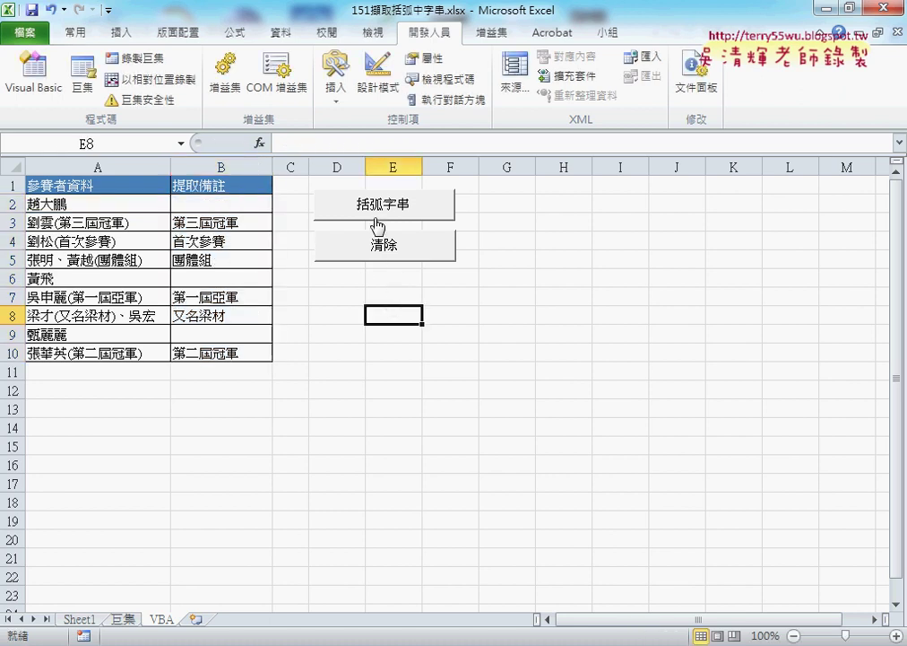
left_click(377, 245)
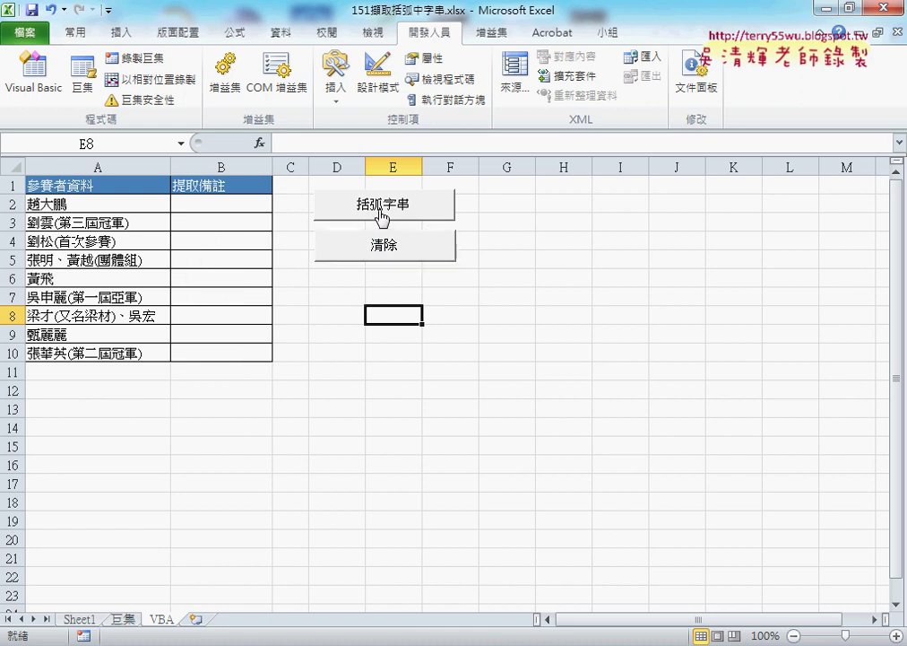
left_click(383, 214)
left_click(384, 246)
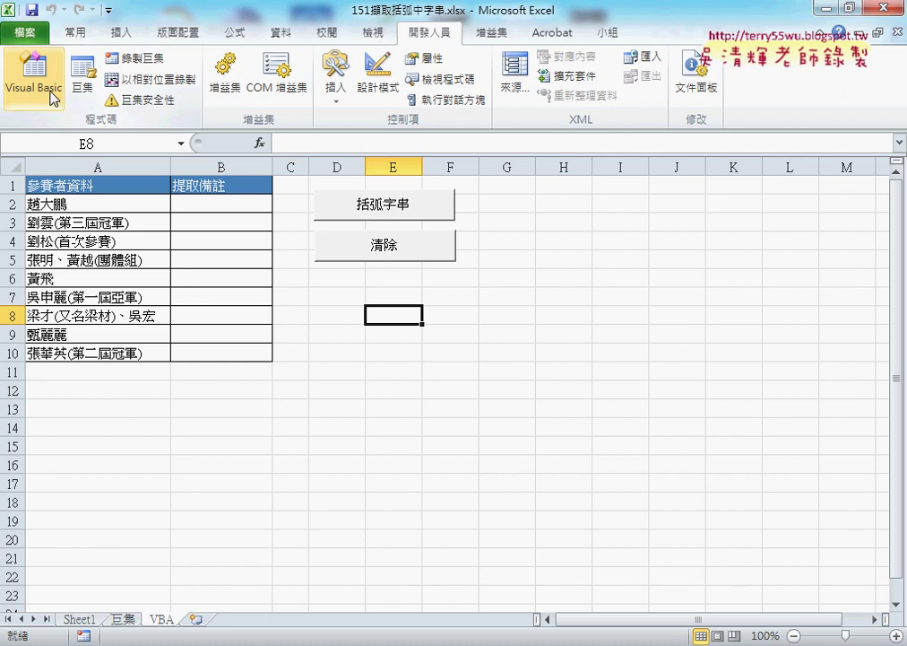
Delete the 括弧字串函數 Function block from Module2 and widen the project pane
left_click(54, 99)
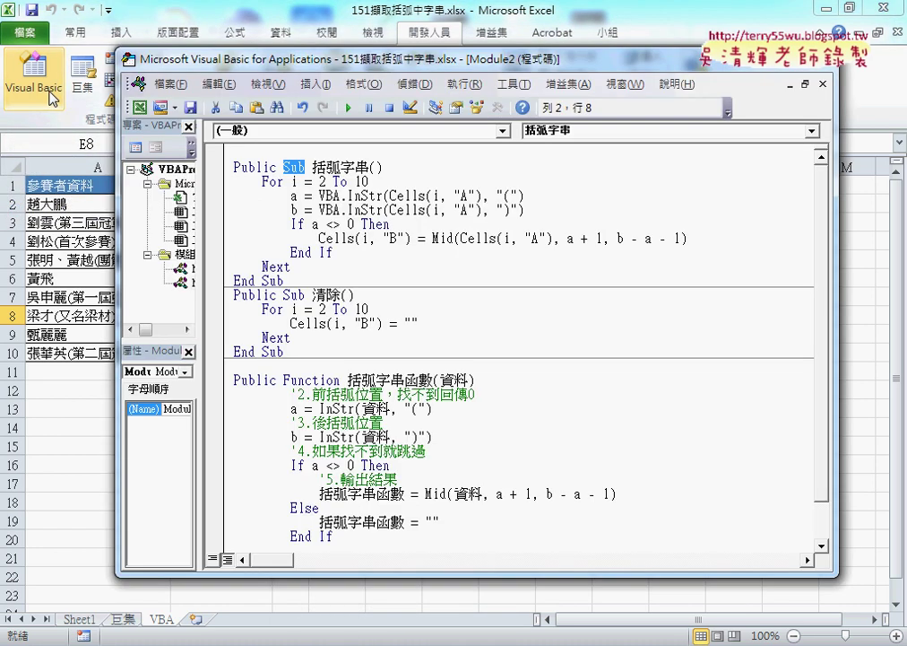
scroll(240, 228, "down", 1)
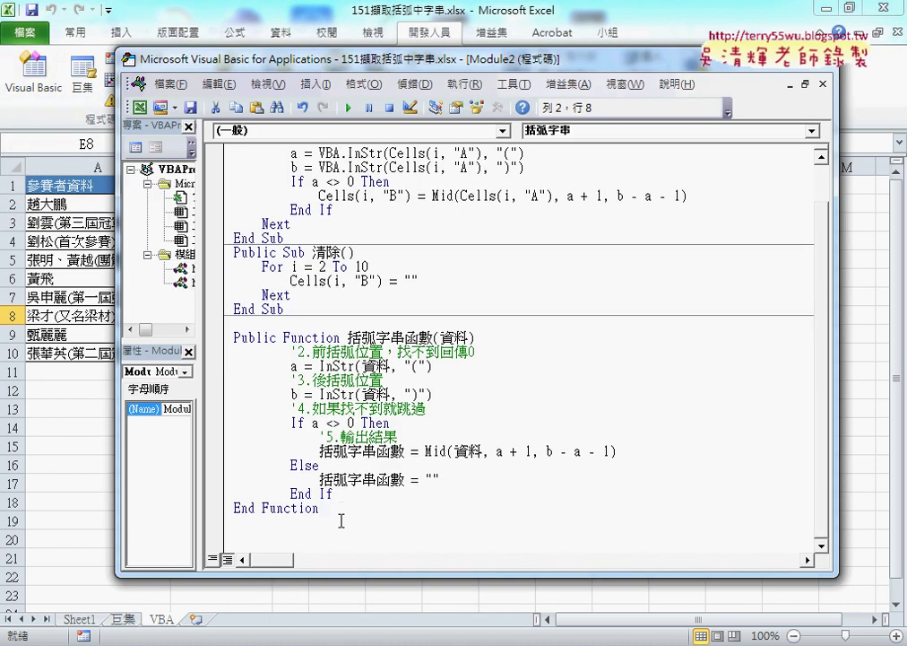
left_click_drag(341, 520, 220, 342)
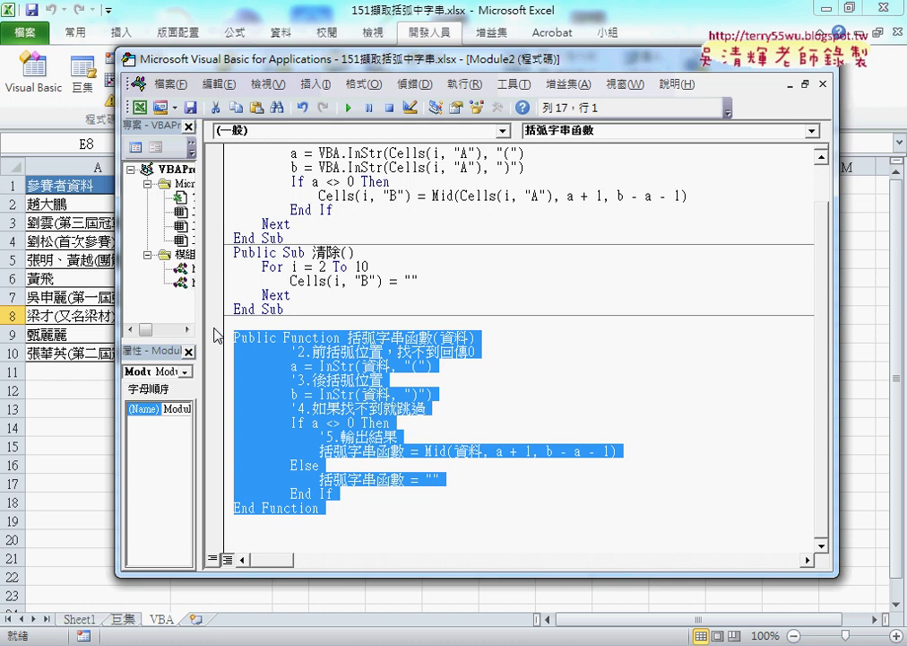
key("Delete")
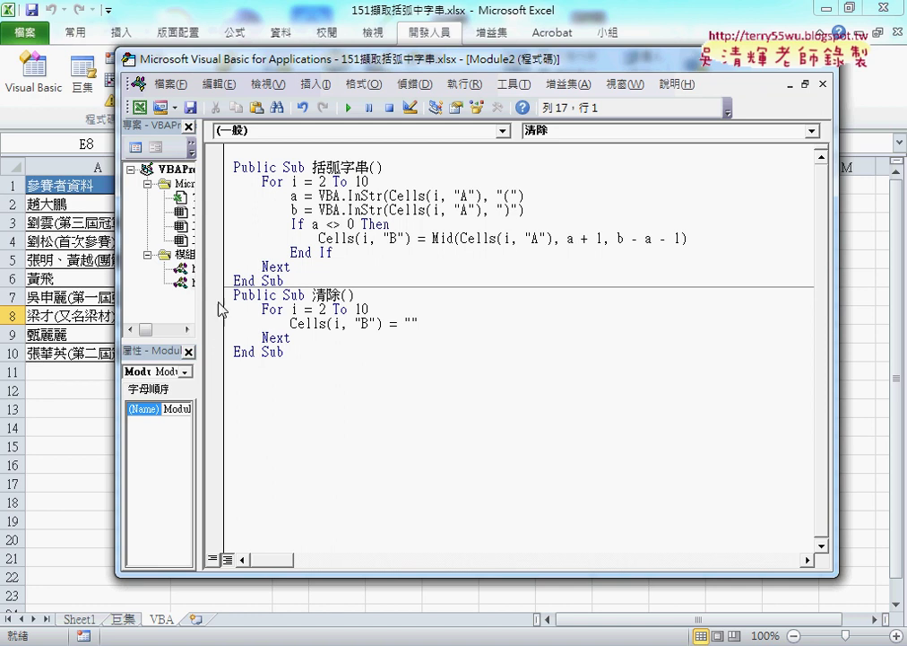
left_click_drag(200, 296, 244, 296)
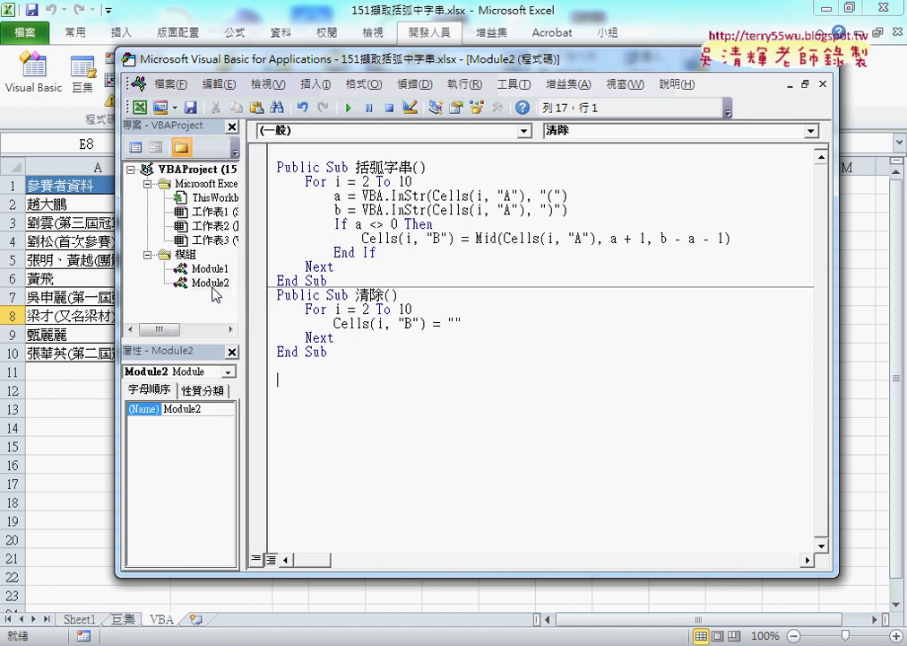
Choose 插入 > 程序 to bring up the Add Procedure dialog for Module2
left_click(315, 83)
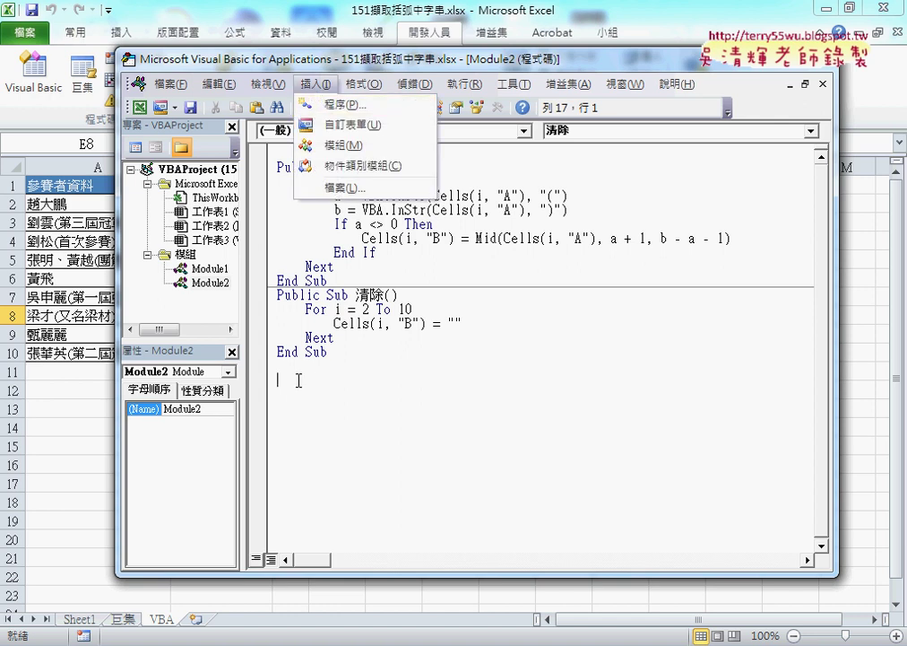
left_click(341, 108)
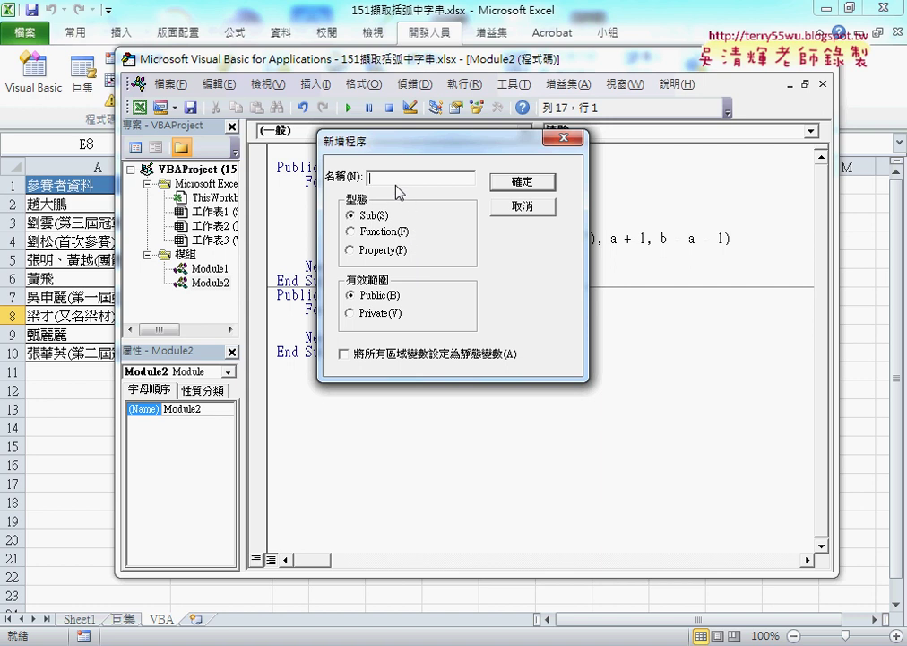
Name the new procedure 括弧字串函數, set it to Function with Public scope, and confirm
type("瓜")
type("括弧R自")
type("ㄔㄨ")
type("字串韓ㄏㄨ")
type("函數")
left_click_drag(437, 178, 369, 179)
left_click_drag(347, 240, 396, 235)
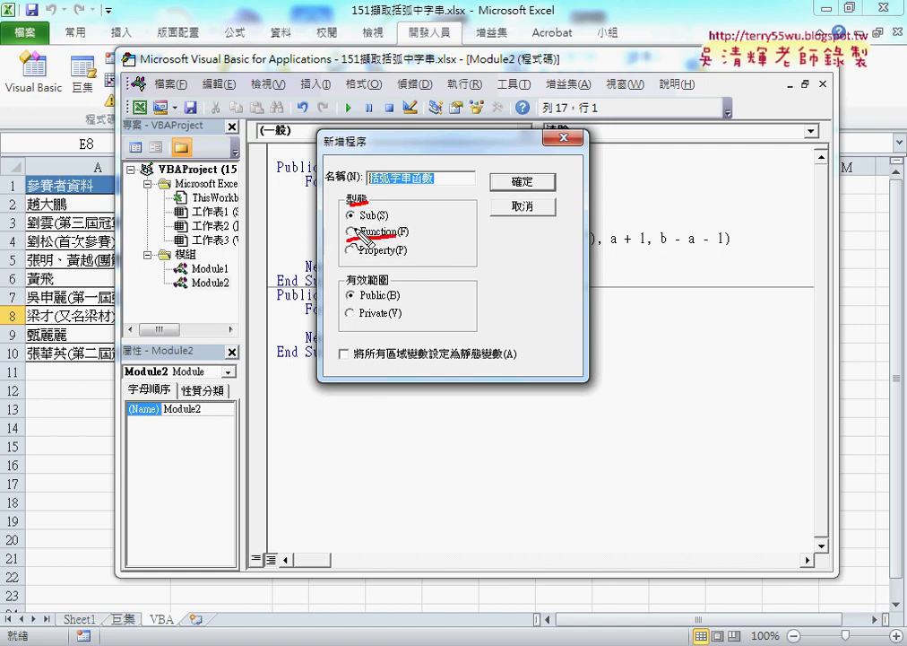
left_click_drag(333, 211, 358, 204)
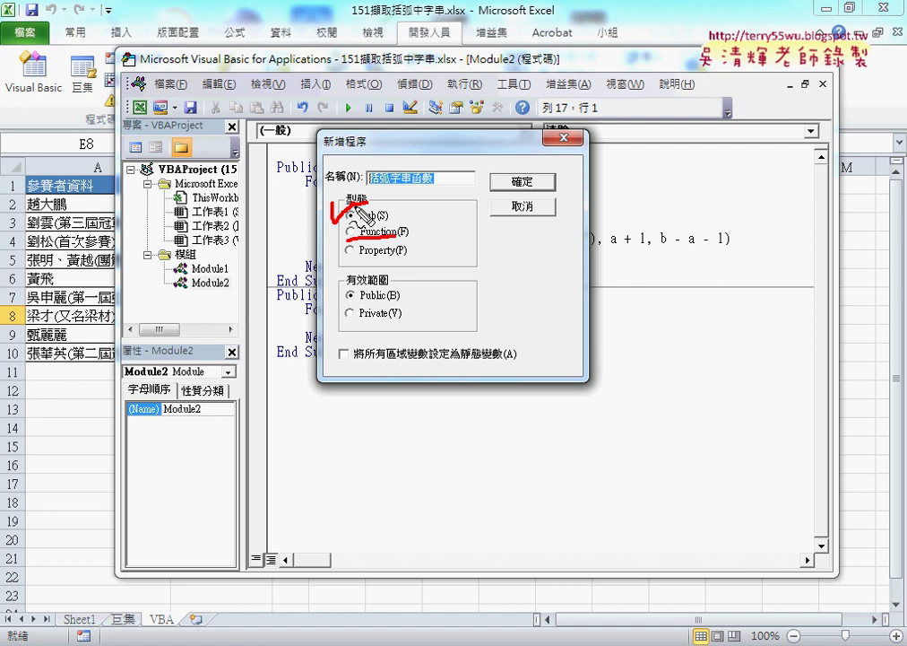
key("Escape")
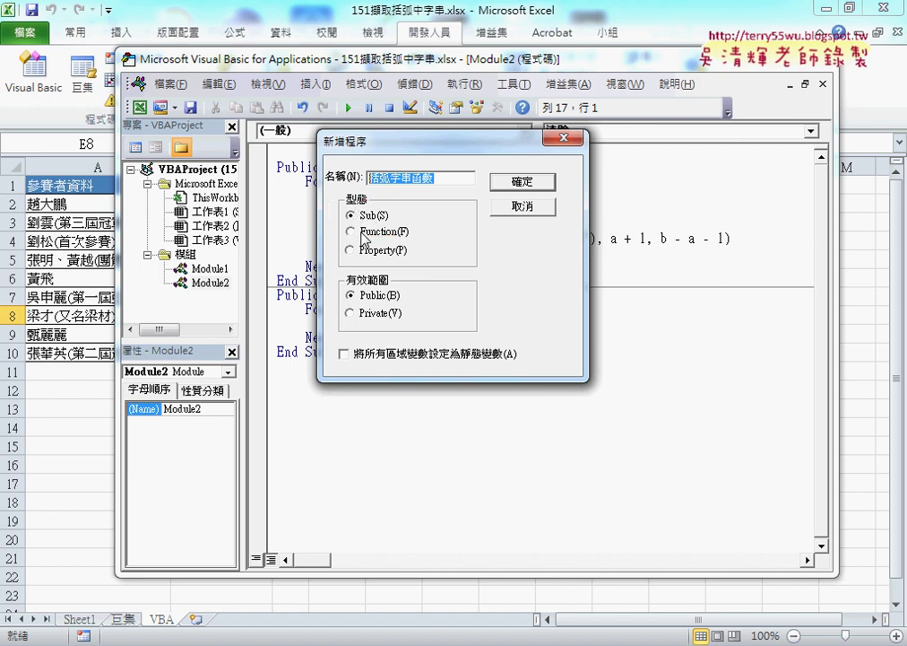
left_click(352, 231)
left_click(544, 183)
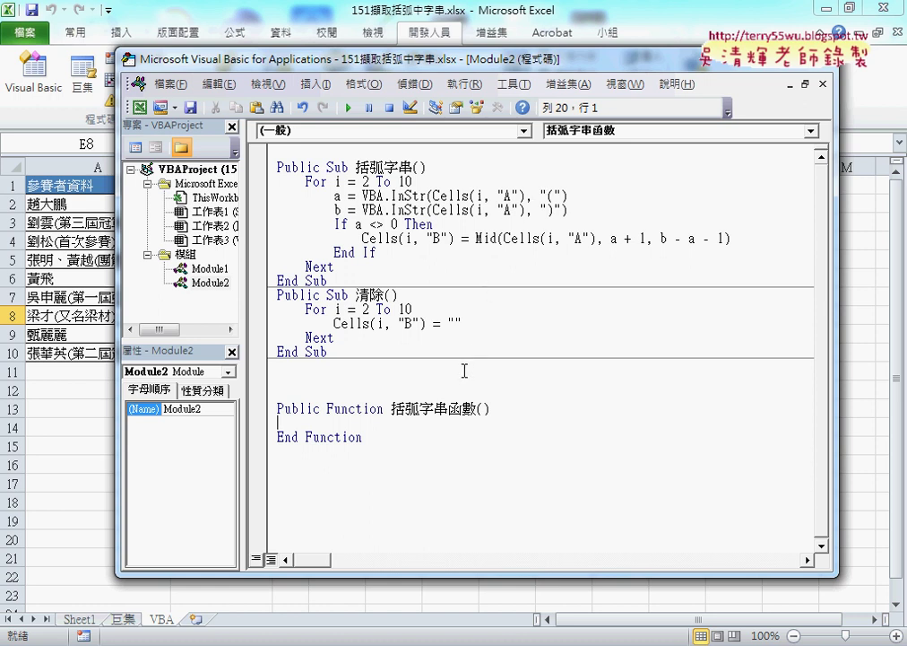
Remove the two blank lines above 括弧字串函數 and add indented blank lines in its body
left_click(318, 367)
key("Delete")
key("Delete")
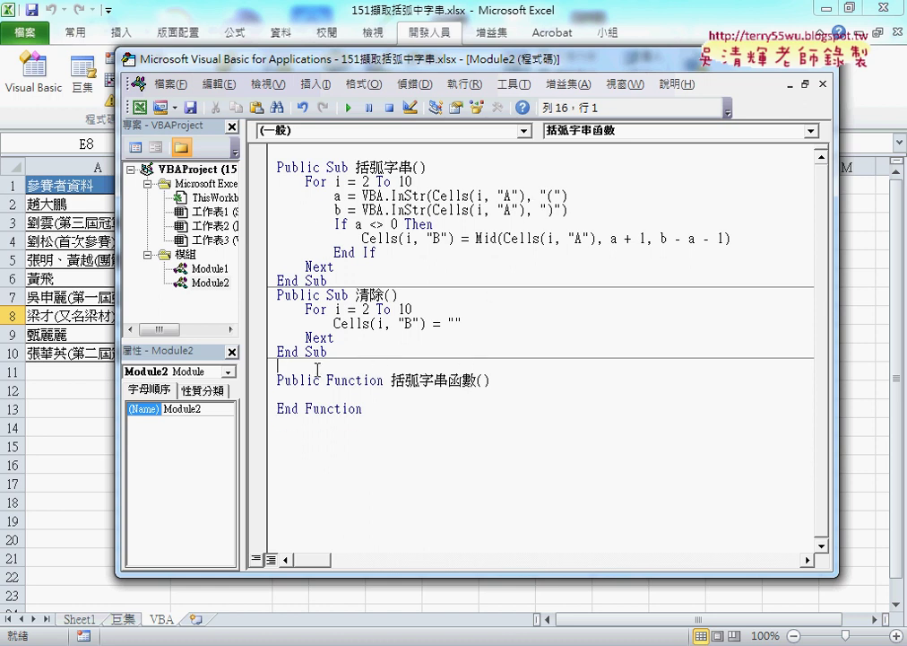
key("Delete")
left_click_drag(327, 368, 467, 367)
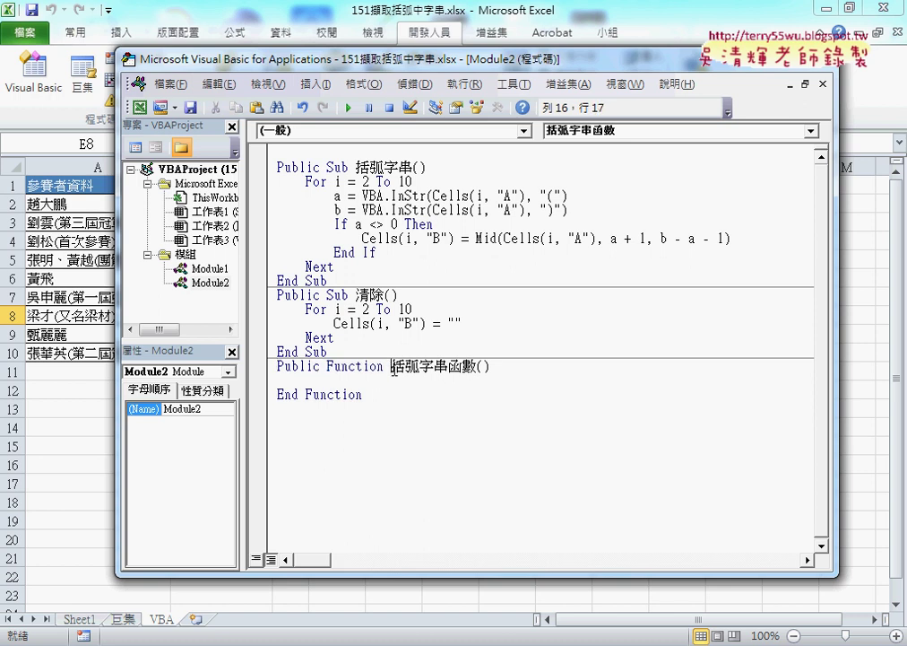
left_click(293, 380)
key("Tab")
key("Return")
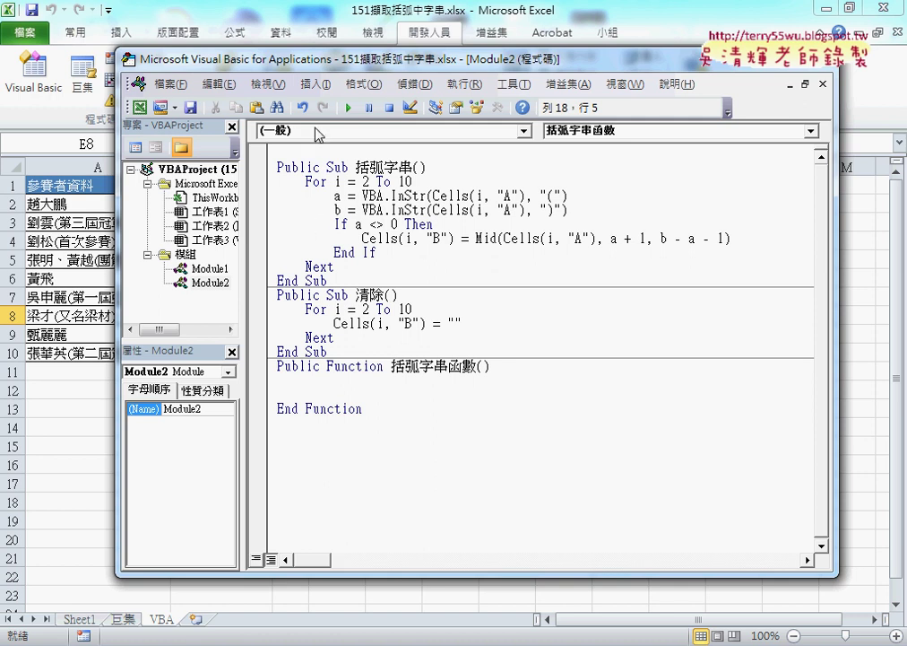
Shift the editor right to reveal column A, and place the cursor after the header's empty parentheses
left_click_drag(332, 69, 432, 69)
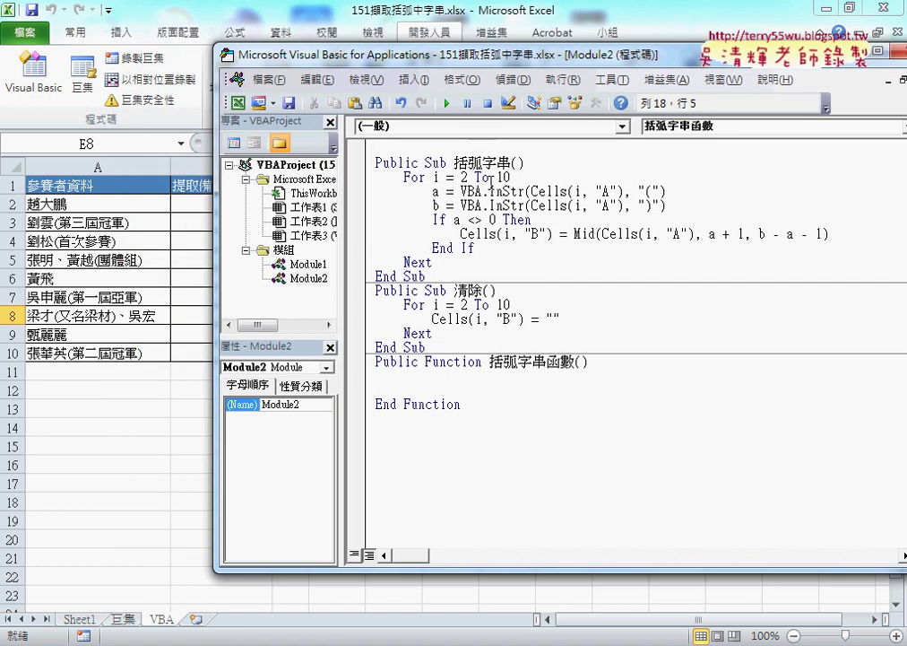
left_click(505, 191)
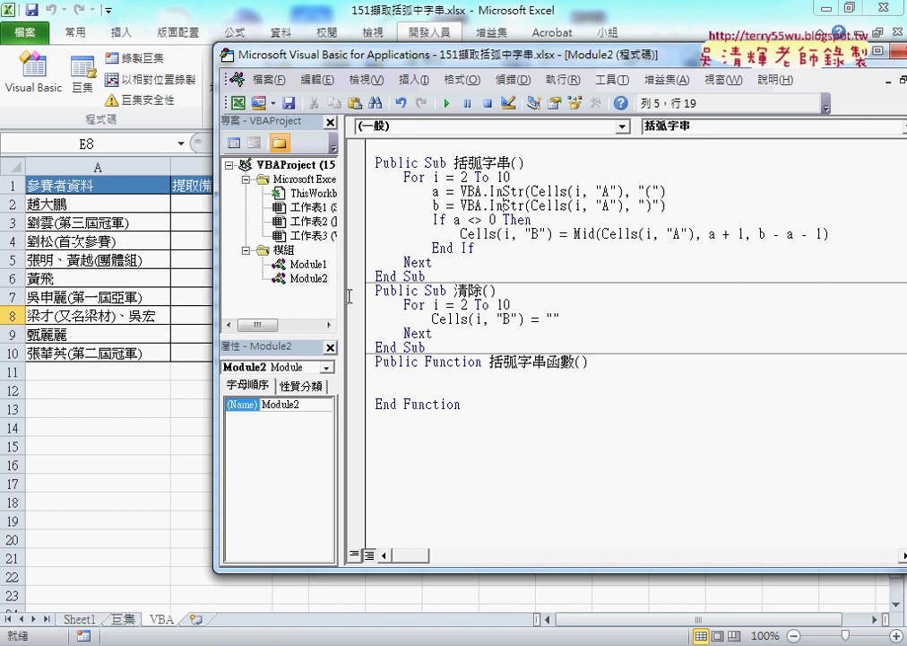
double_click(587, 360)
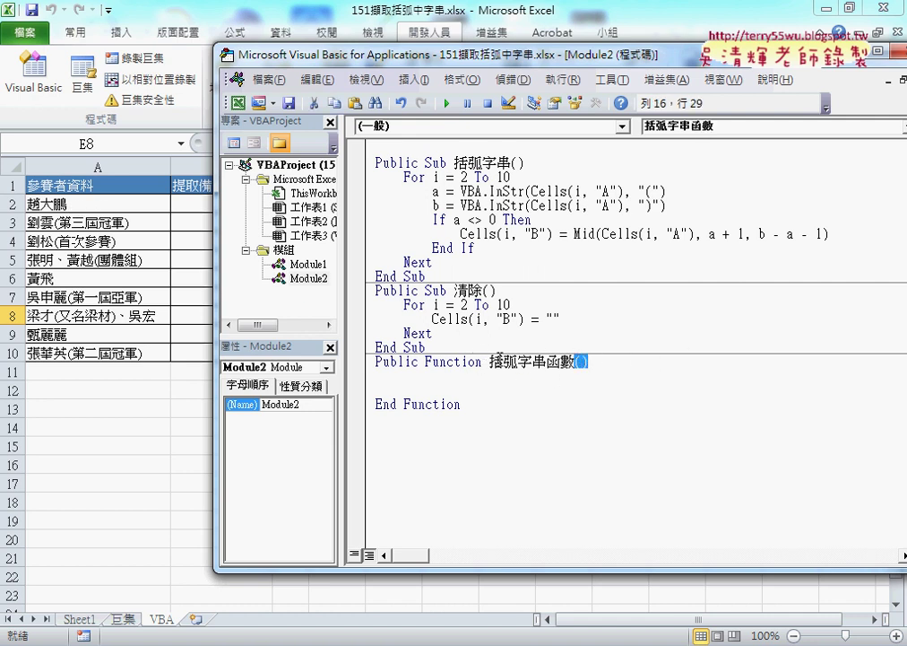
left_click(590, 360)
Type 資料 inside the empty parentheses so the header reads 括弧字串函數(資料)
key("Left")
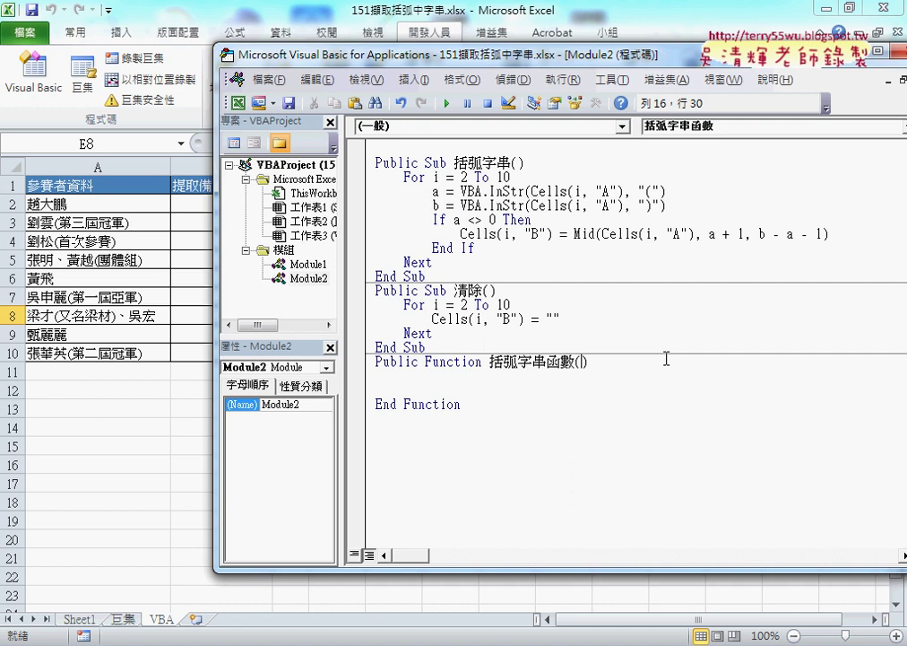
type("資ㄌㄧㄠˋ")
key("Return")
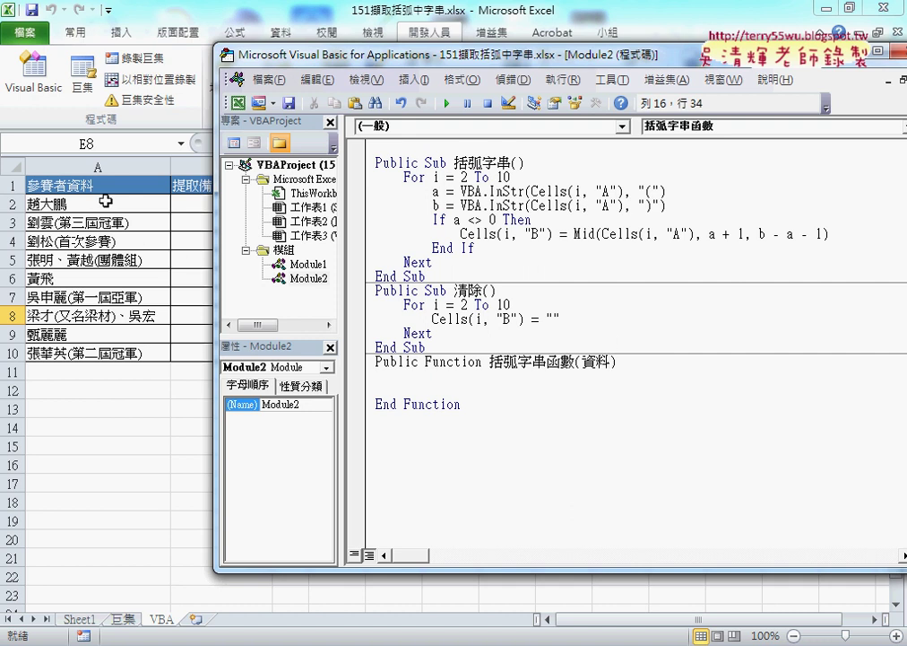
left_click_drag(97, 190, 101, 214)
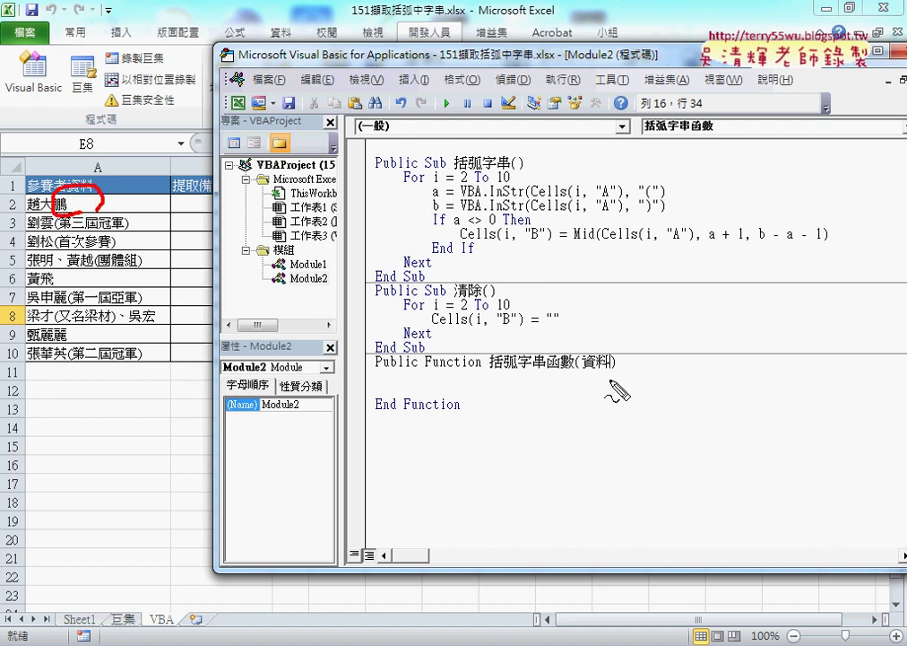
left_click_drag(583, 368, 606, 365)
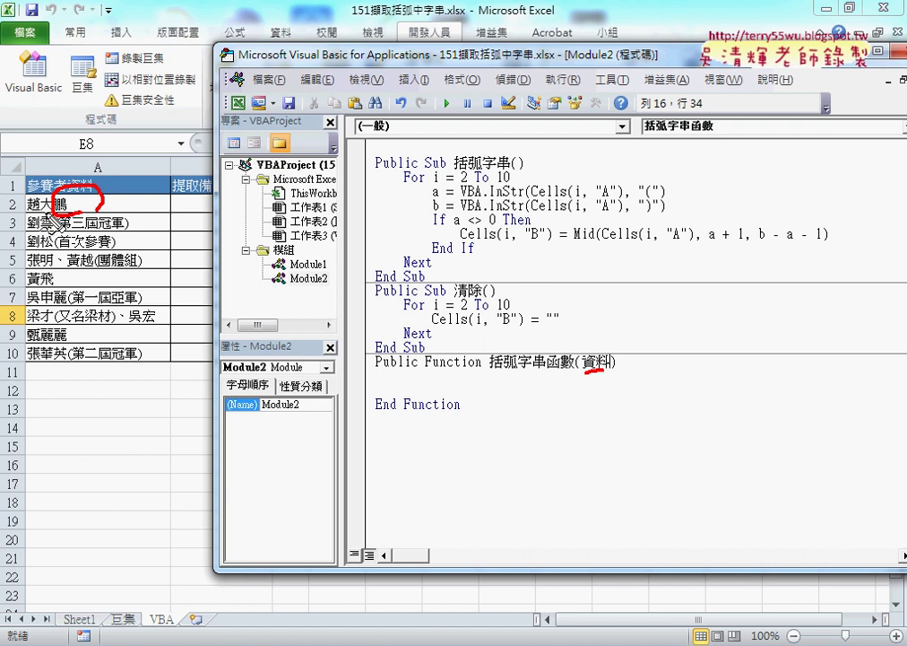
mouse_move(89, 208)
left_mouse_down()
mouse_move(535, 258)
mouse_move(587, 366)
left_mouse_up()
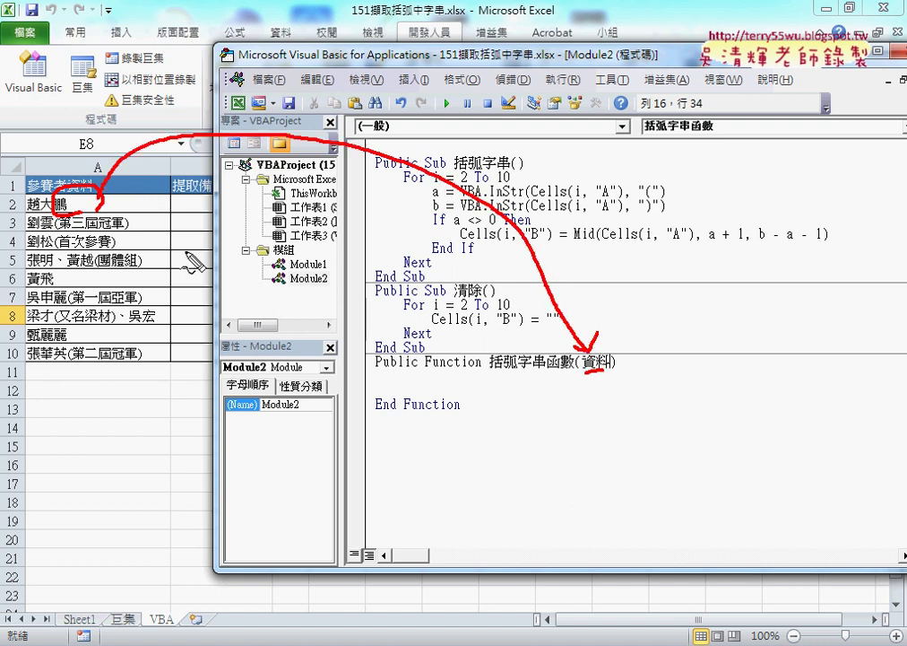
left_click_drag(597, 334, 588, 351)
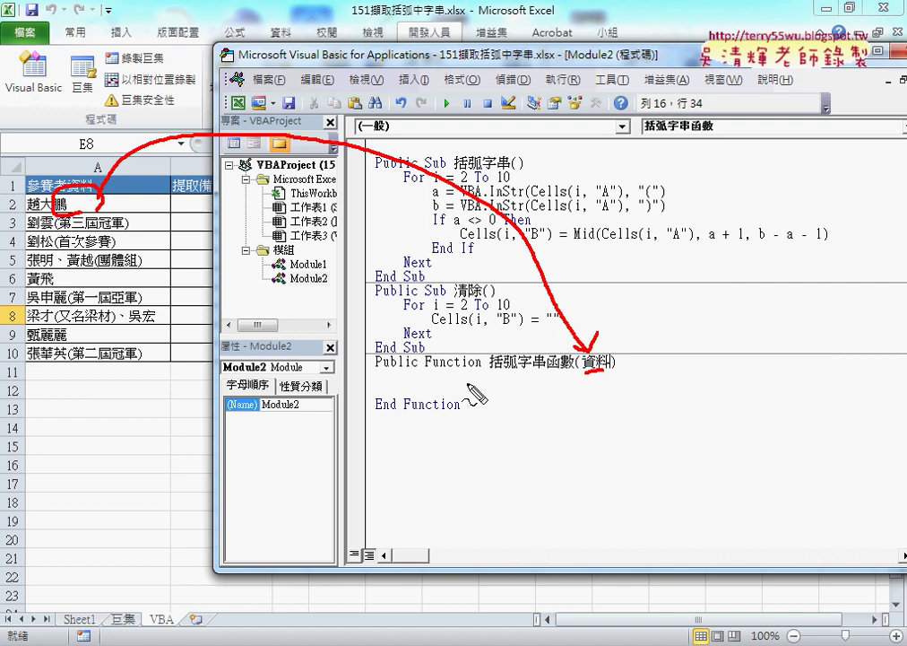
mouse_move(561, 371)
left_mouse_down()
mouse_move(574, 367)
mouse_move(490, 367)
left_mouse_up()
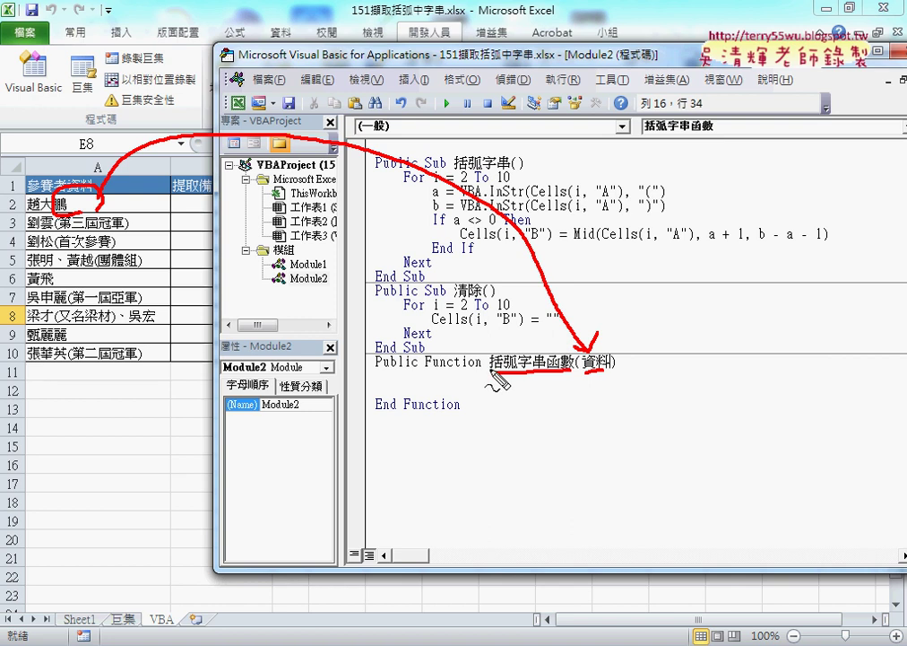
mouse_move(493, 352)
left_mouse_down()
mouse_move(222, 203)
mouse_move(215, 229)
left_mouse_up()
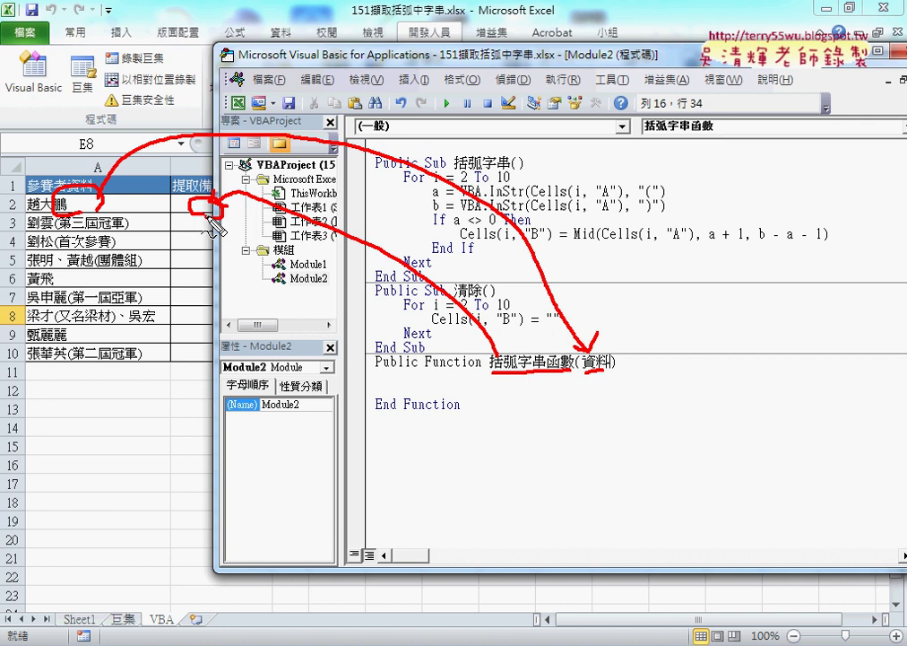
key("Escape")
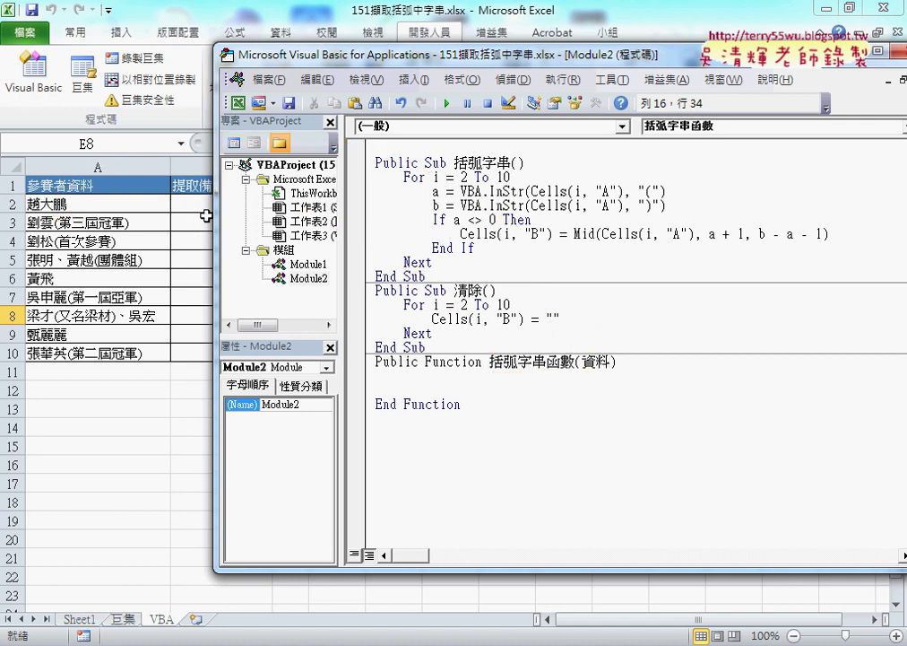
Copy the a =, b = and If…End If lines from 括弧字串 into 括弧字串函數's empty body
left_click(462, 188)
left_click_drag(475, 249, 354, 194)
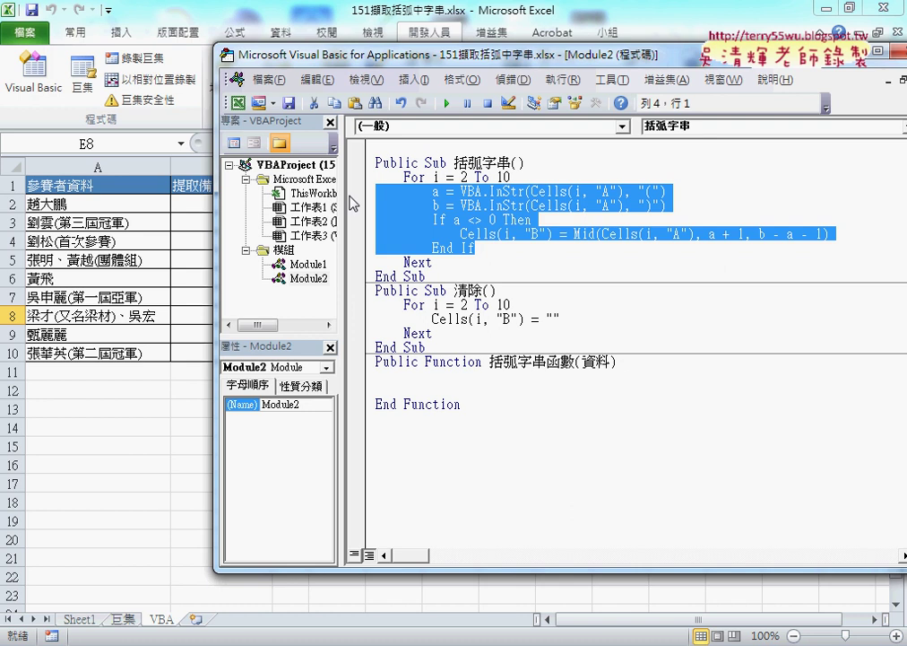
left_click(380, 375)
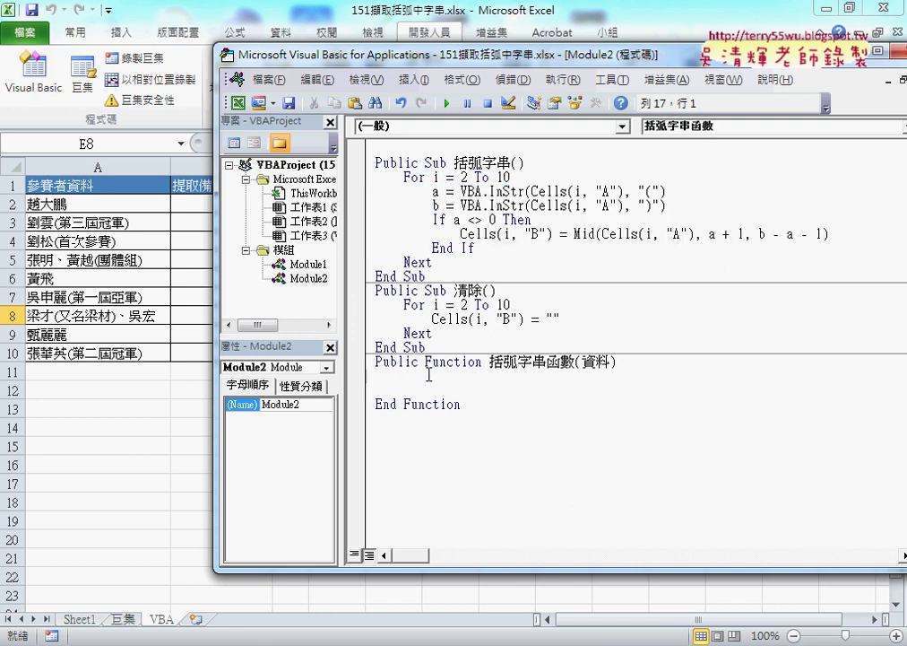
type("a = VBA.InStr(Cells(i, \"A\"), \"(\")         b = VBA.InStr(Cells(i, \"A\"), \")\")         If a <> 0 Then             Cells(i, \"B\") = Mid(Cells(i, \"A\"), a + 1, b - a - 1)         End If")
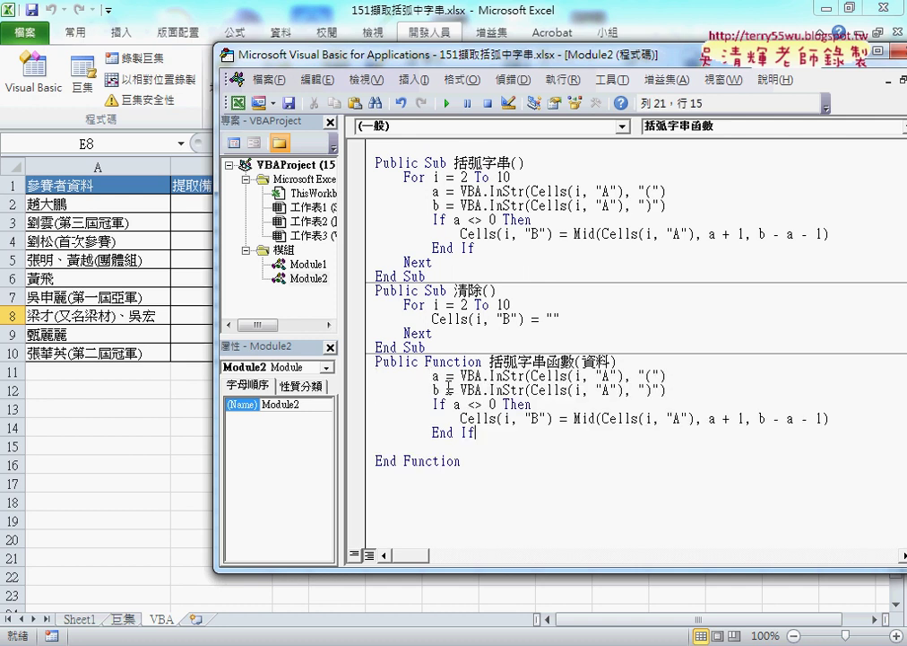
key("Delete")
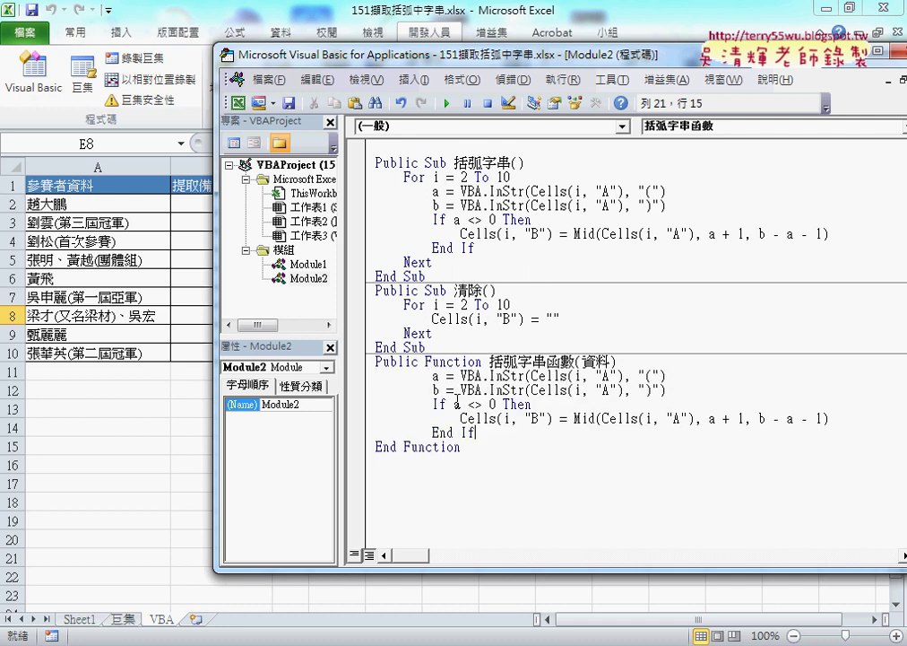
Adjust the pasted lines' indentation to one level inside the function
left_click_drag(557, 432, 366, 363)
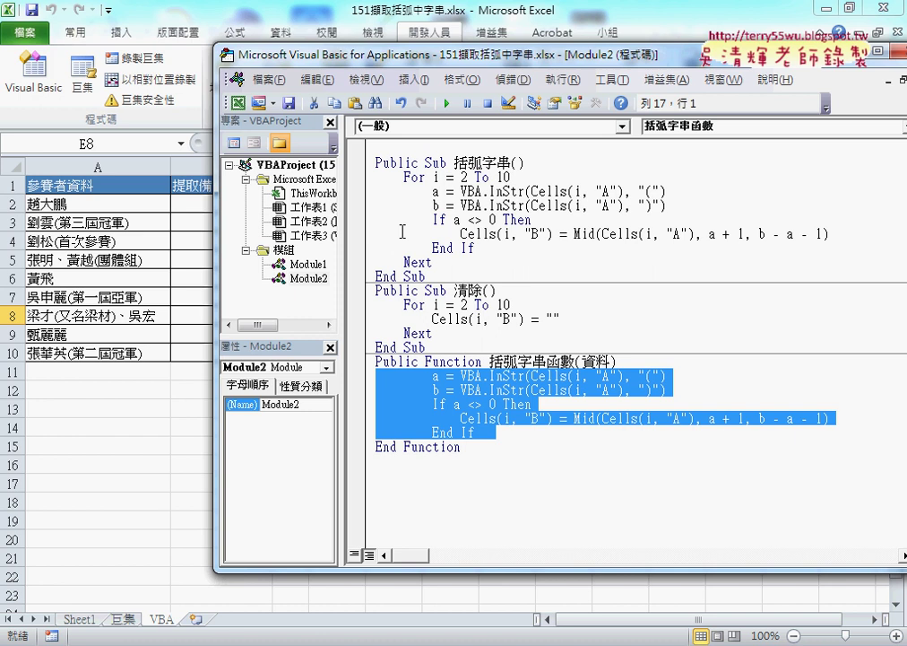
key("shift+Tab")
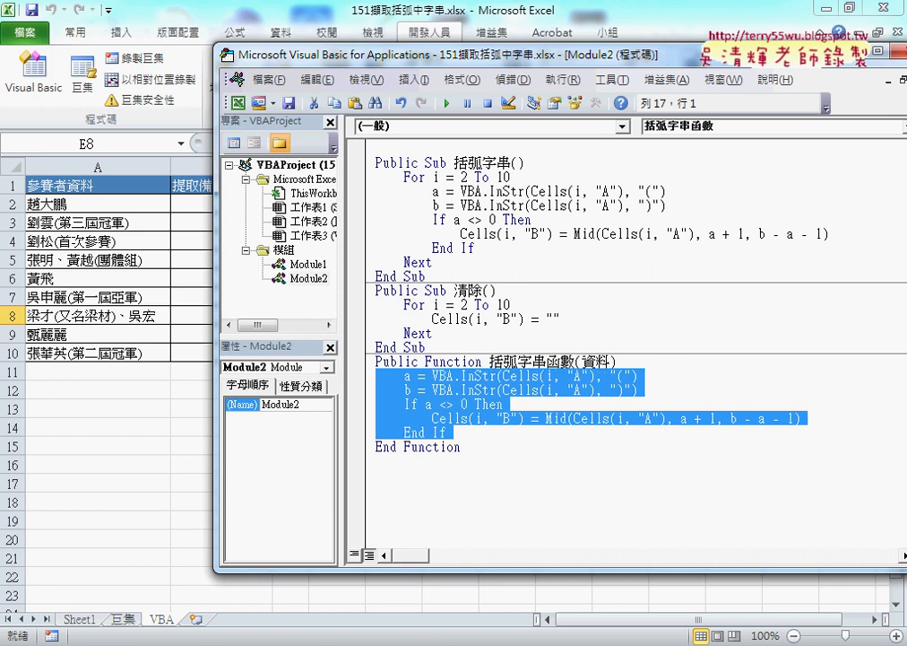
key("Tab")
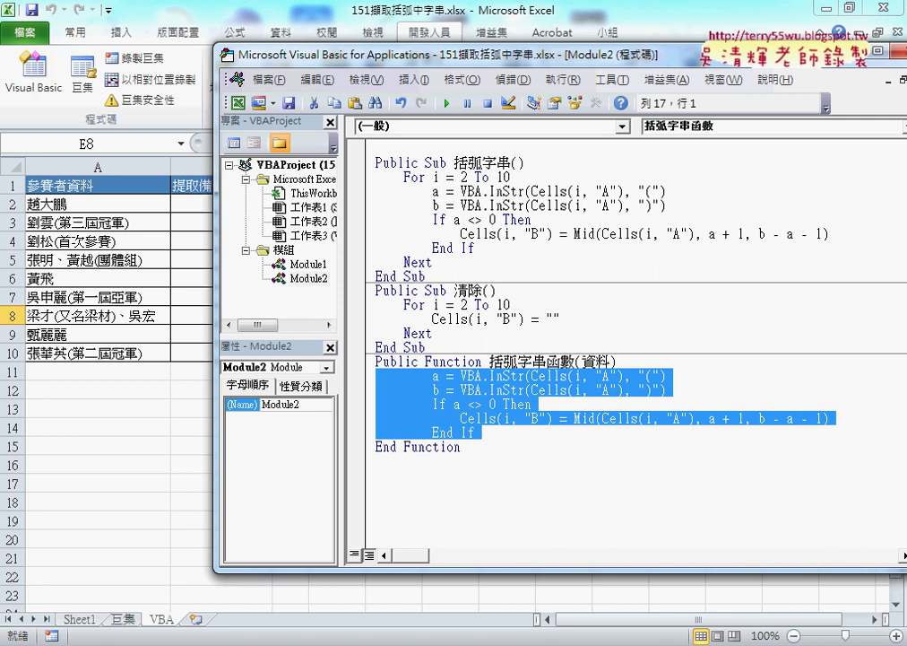
key("shift+Tab")
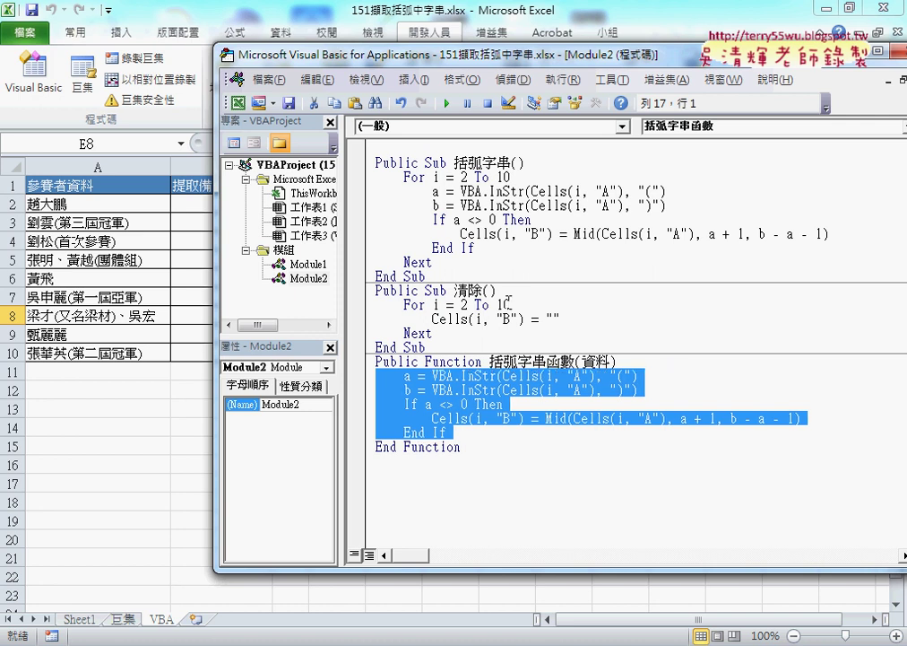
Copy the parameter name 資料 from the function header
left_click(610, 390)
left_click_drag(503, 376, 591, 376)
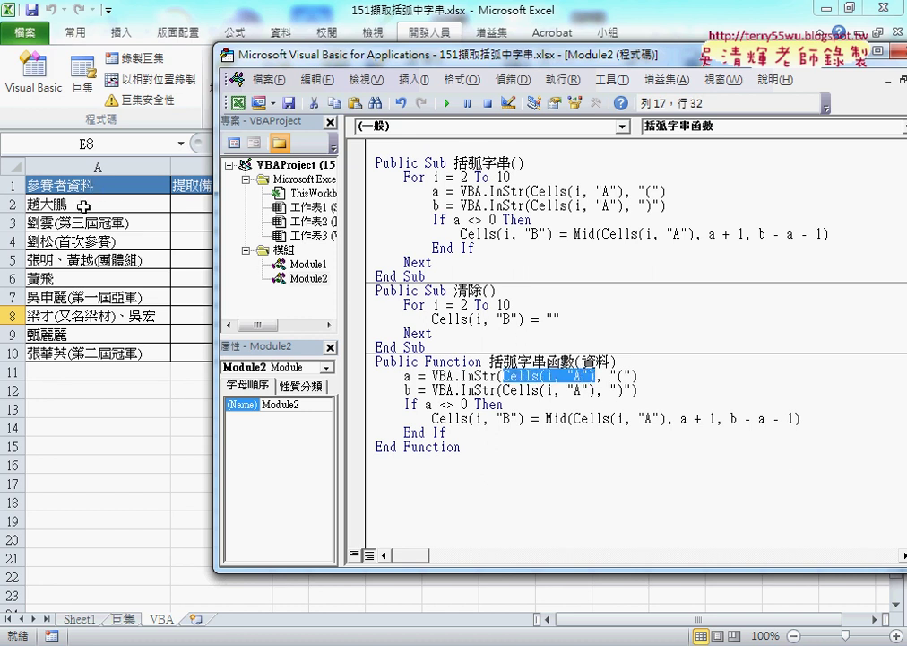
left_click_drag(581, 361, 595, 362)
double_click(597, 359)
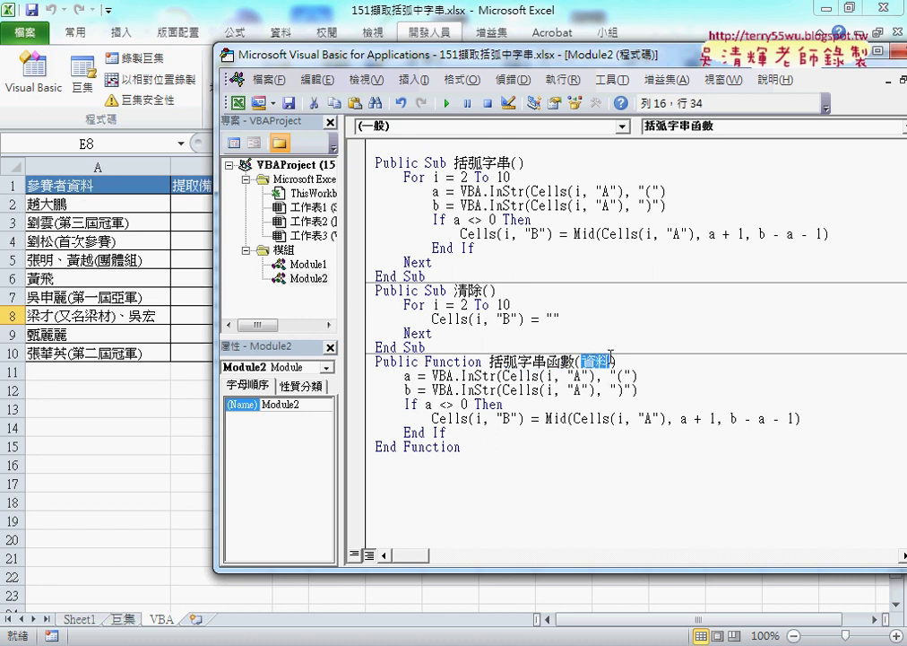
right_click(598, 359)
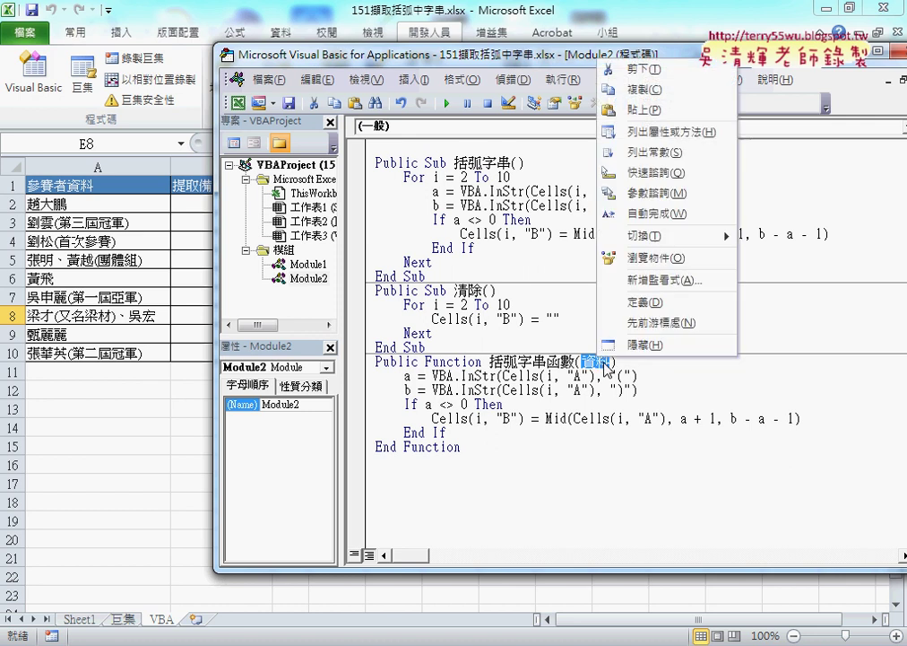
left_click(642, 89)
left_click(503, 375)
Replace Cells(i, "A") with 資料 on the a = line, b = line and in the Mid call
left_click_drag(503, 375, 594, 376)
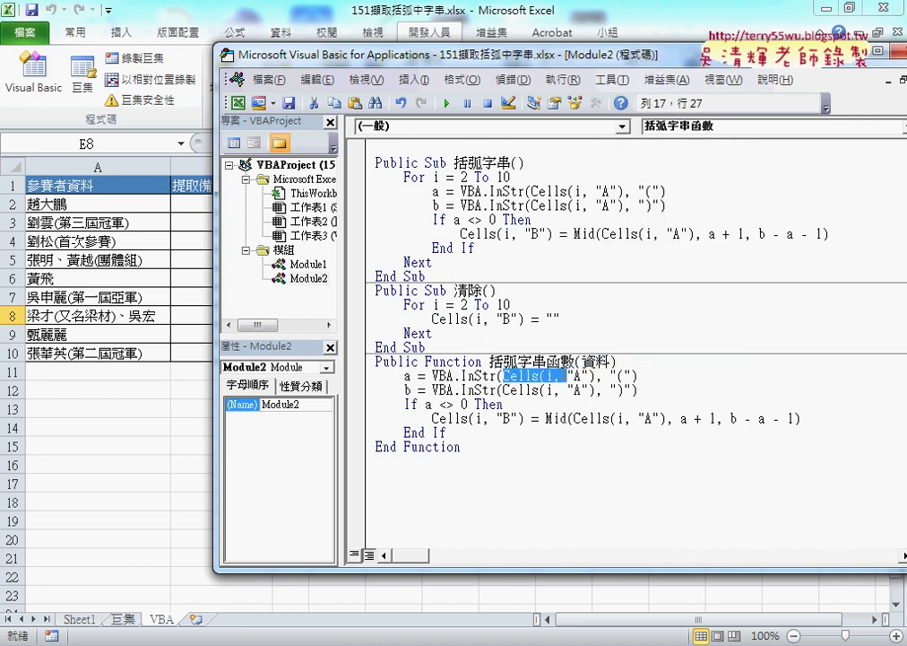
right_click(593, 380)
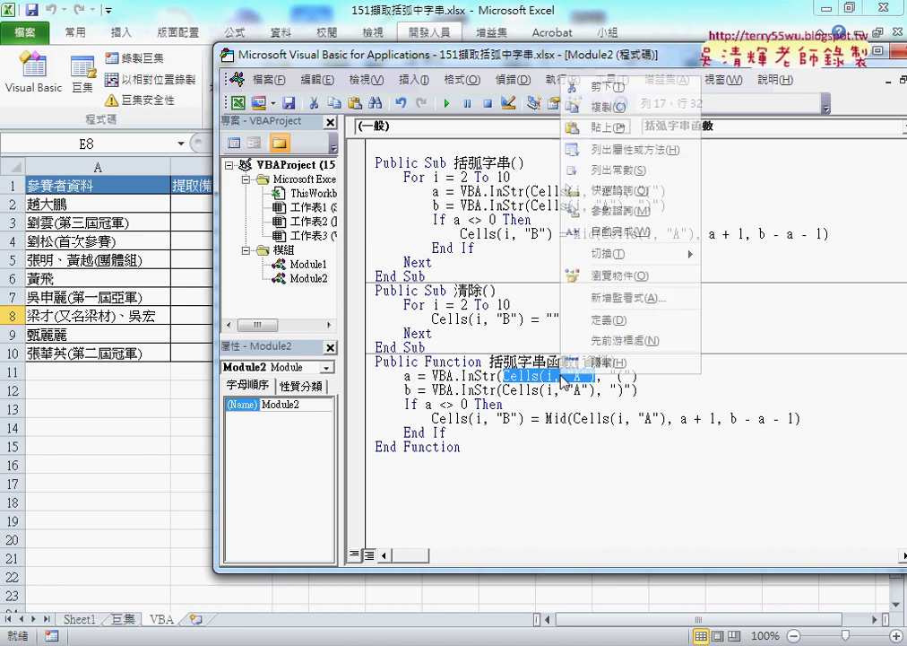
left_click(612, 124)
left_click_drag(503, 390, 595, 390)
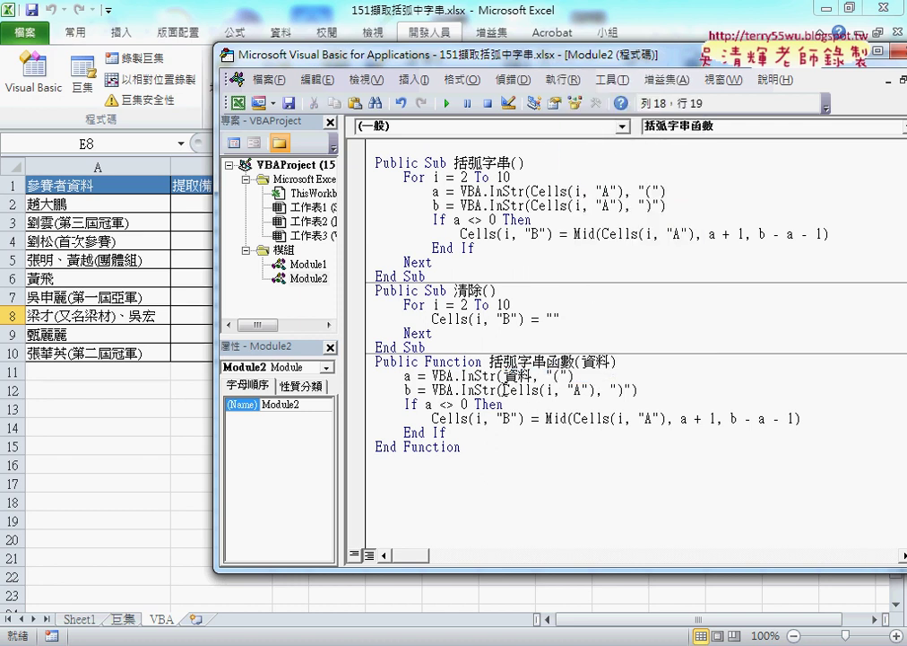
right_click(584, 393)
left_click(638, 147)
left_click_drag(574, 418, 664, 418)
right_click(642, 417)
left_click(696, 175)
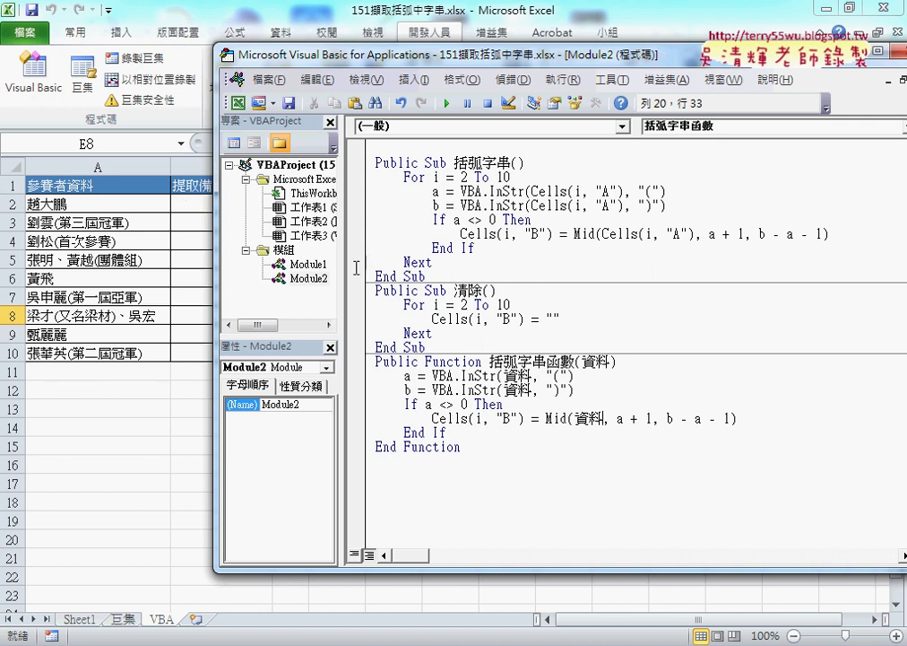
Replace Cells(i, "B") with 括弧字串函數 so the Mid result becomes the return value
left_click_drag(490, 361, 571, 361)
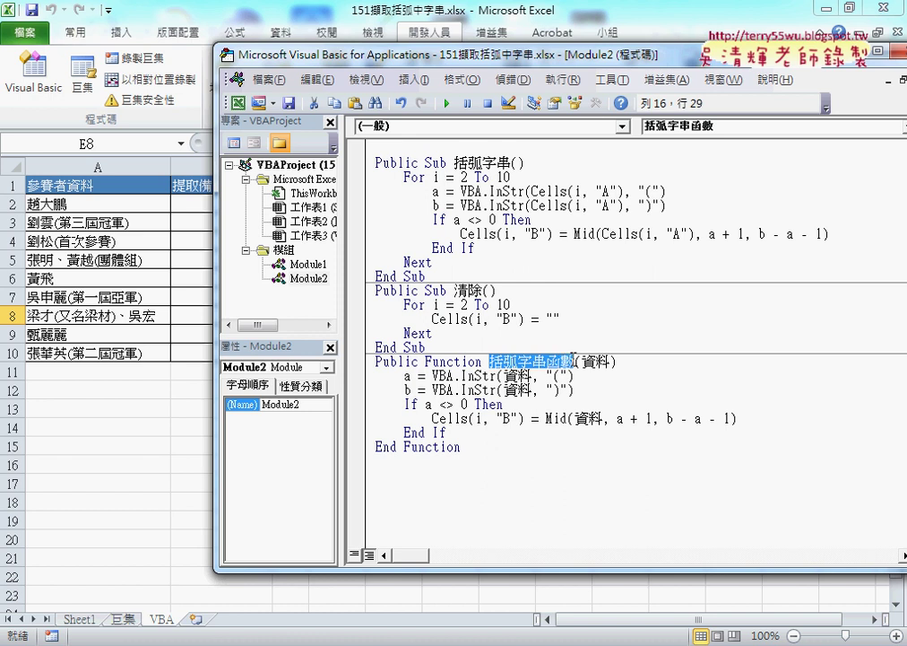
right_click(544, 360)
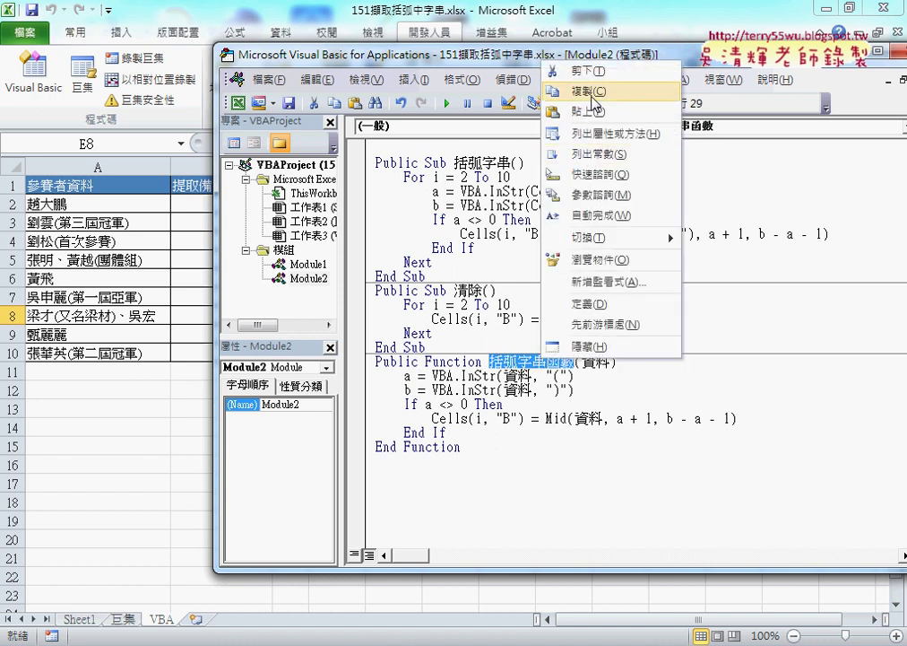
left_click(587, 89)
left_click(434, 419)
left_click_drag(539, 419, 496, 419)
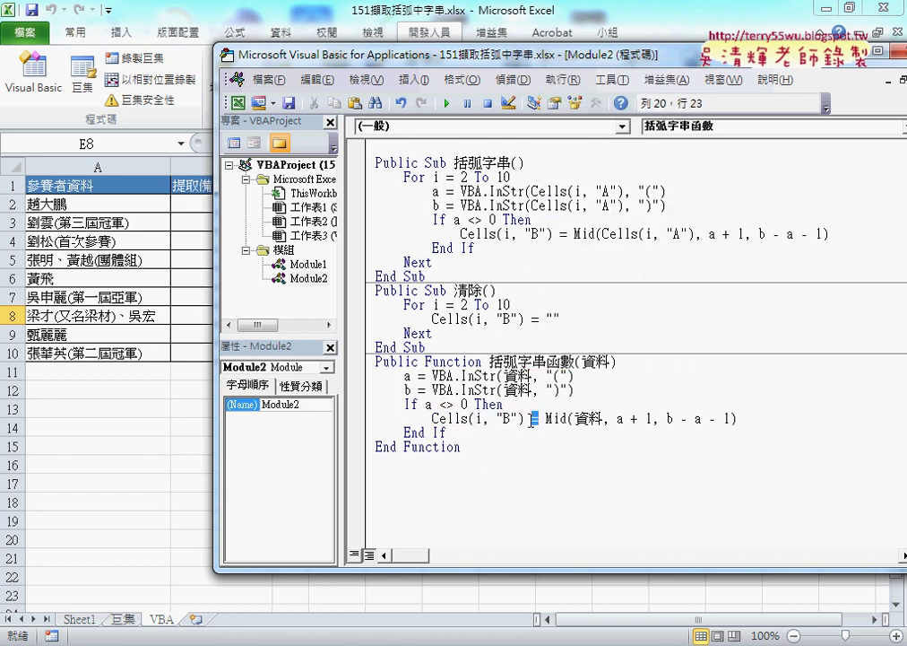
left_click_drag(432, 419, 525, 418)
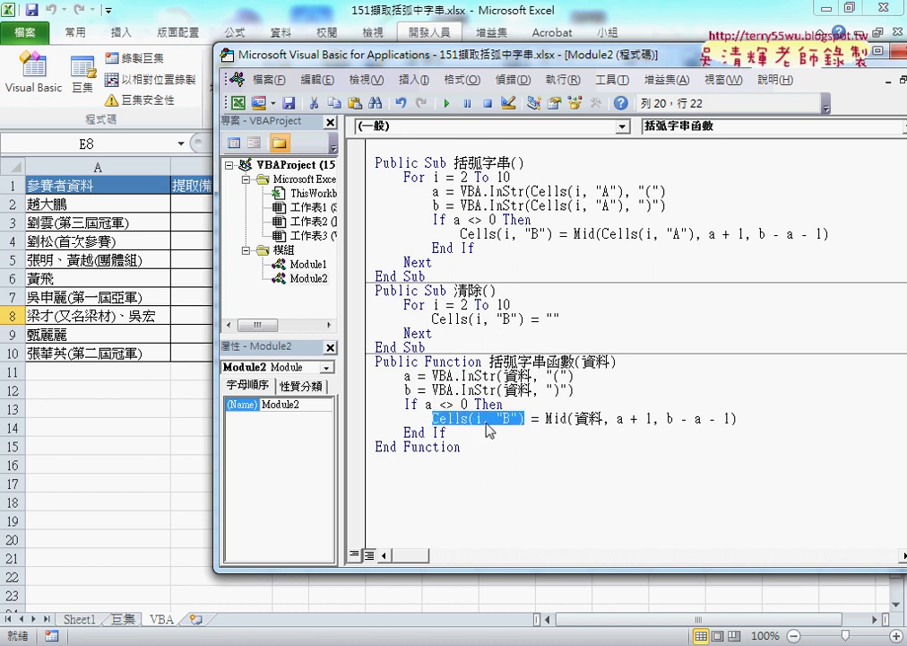
right_click(488, 418)
left_click(548, 177)
left_click(543, 489)
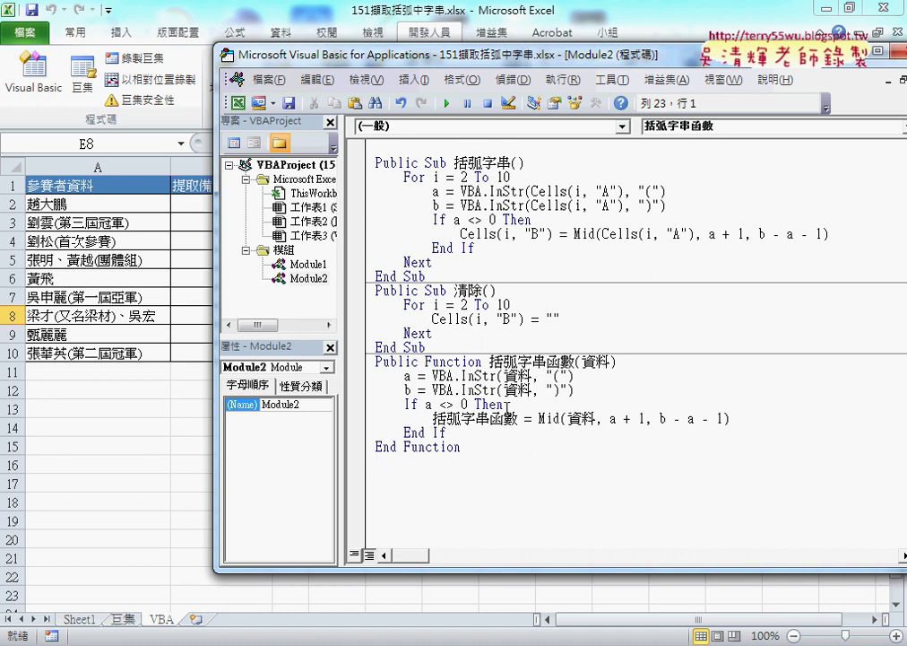
left_click(584, 361)
left_click(529, 376)
left_click_drag(553, 376, 561, 391)
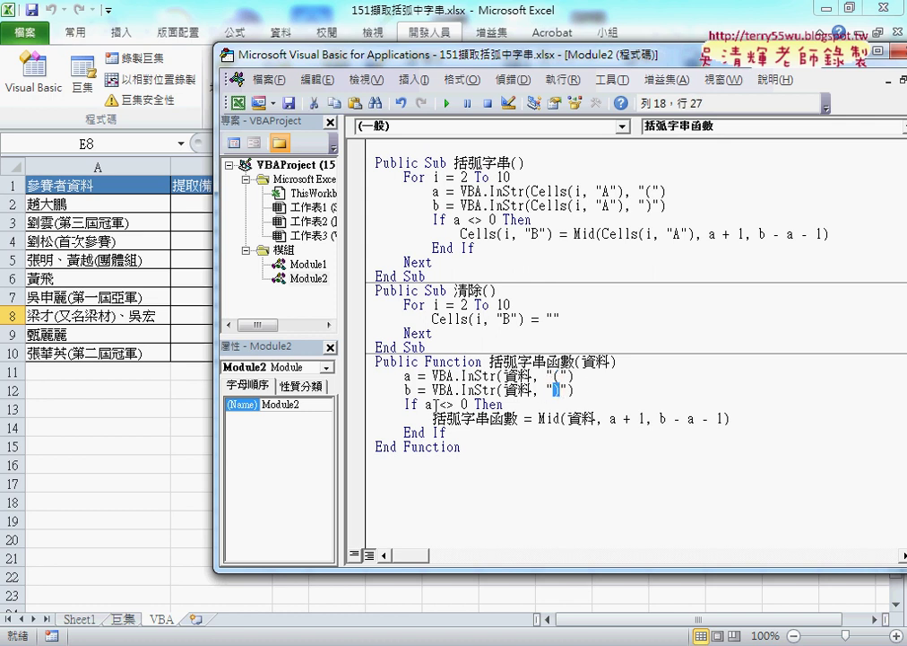
left_click_drag(538, 418, 732, 418)
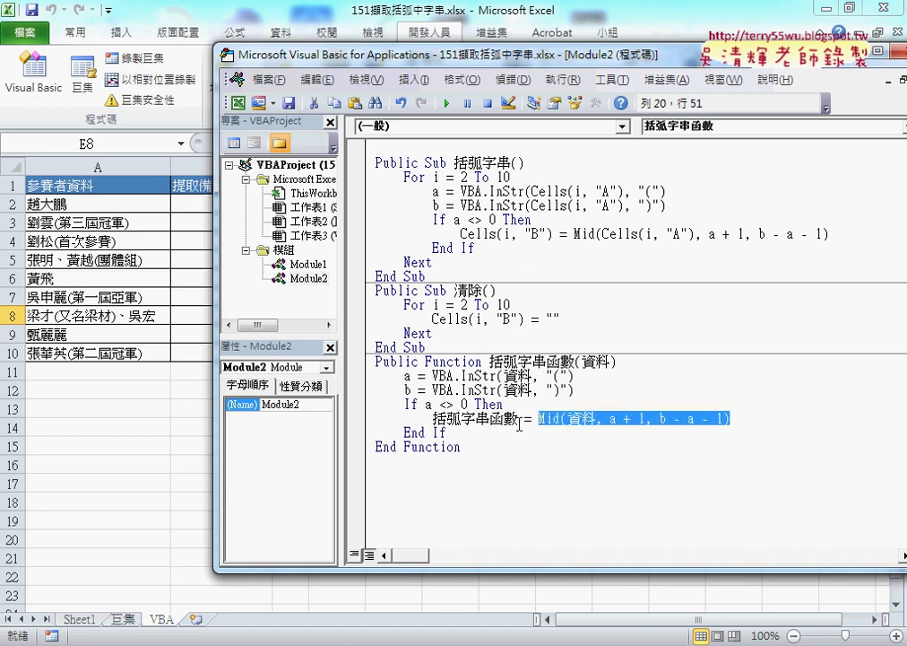
left_click_drag(518, 418, 475, 419)
left_click(547, 361)
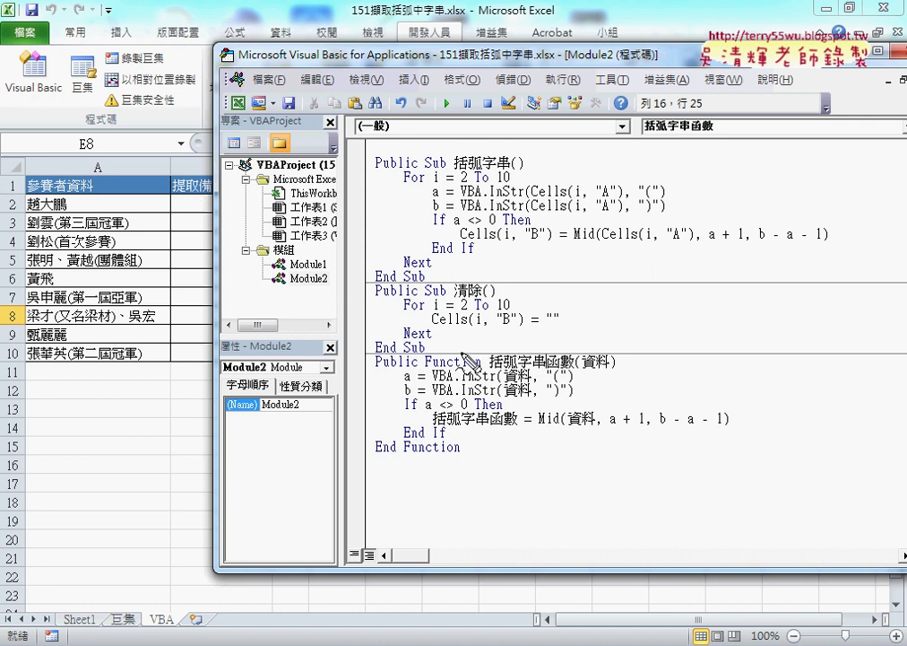
left_click_drag(503, 365, 613, 365)
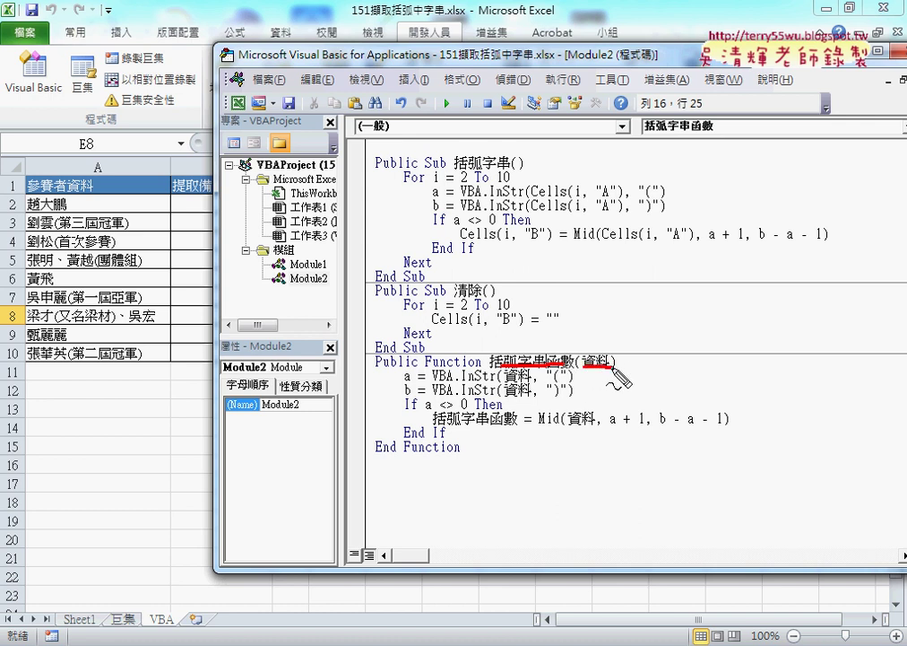
mouse_move(473, 254)
left_mouse_down()
mouse_move(400, 195)
mouse_move(409, 233)
mouse_move(354, 404)
left_mouse_up()
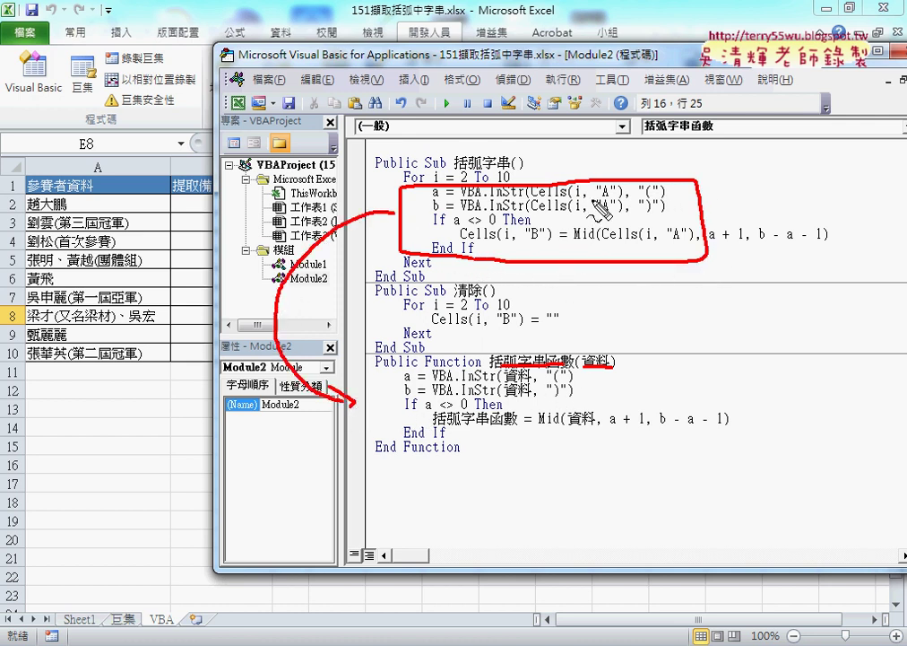
left_click_drag(541, 199, 603, 203)
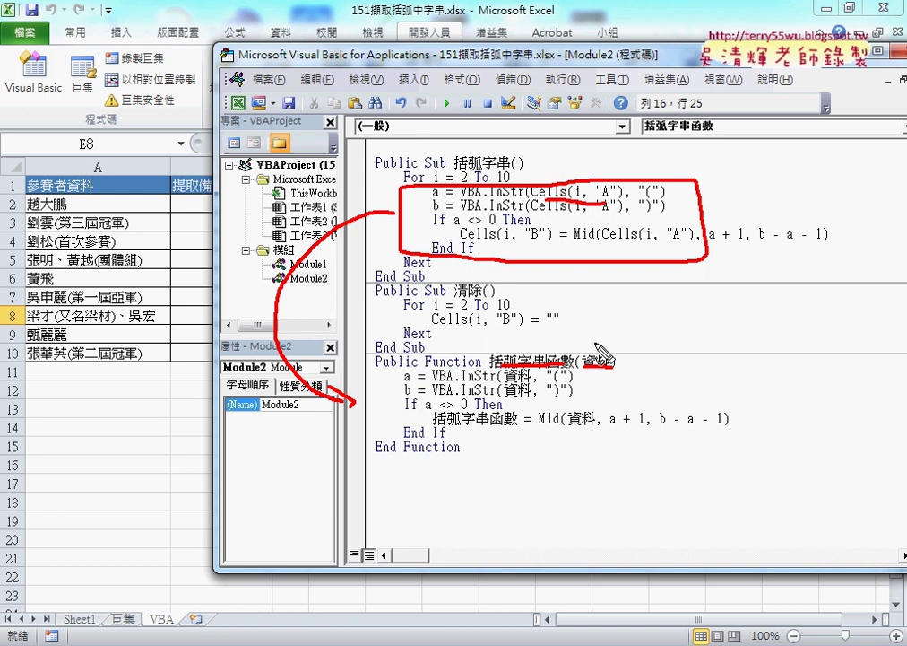
left_click_drag(502, 378, 524, 378)
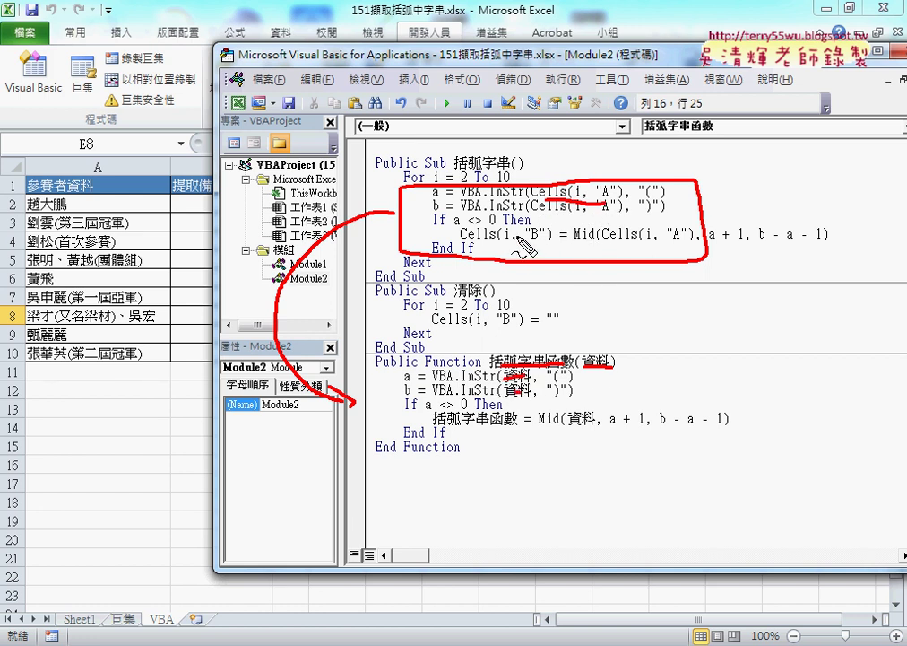
left_click_drag(478, 241, 538, 240)
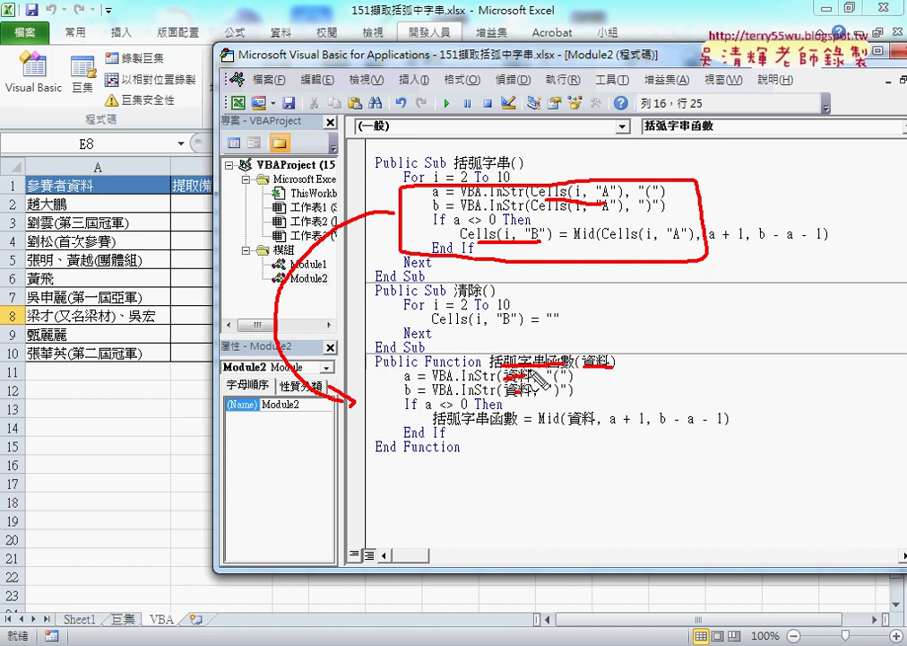
key("Escape")
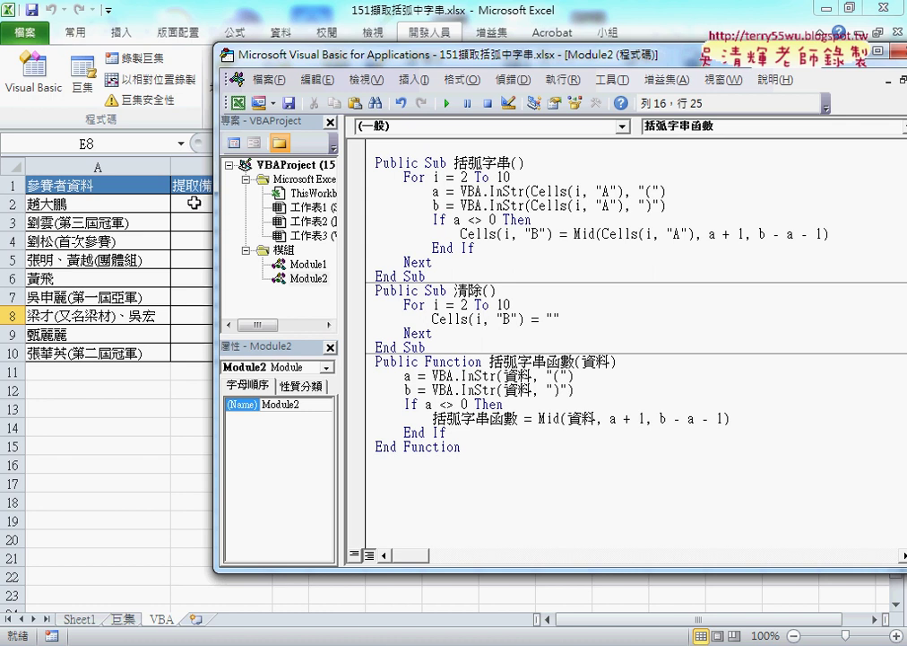
For cell B2, insert a function from the 使用者定義 category, choosing 括弧字串函數
left_click(188, 205)
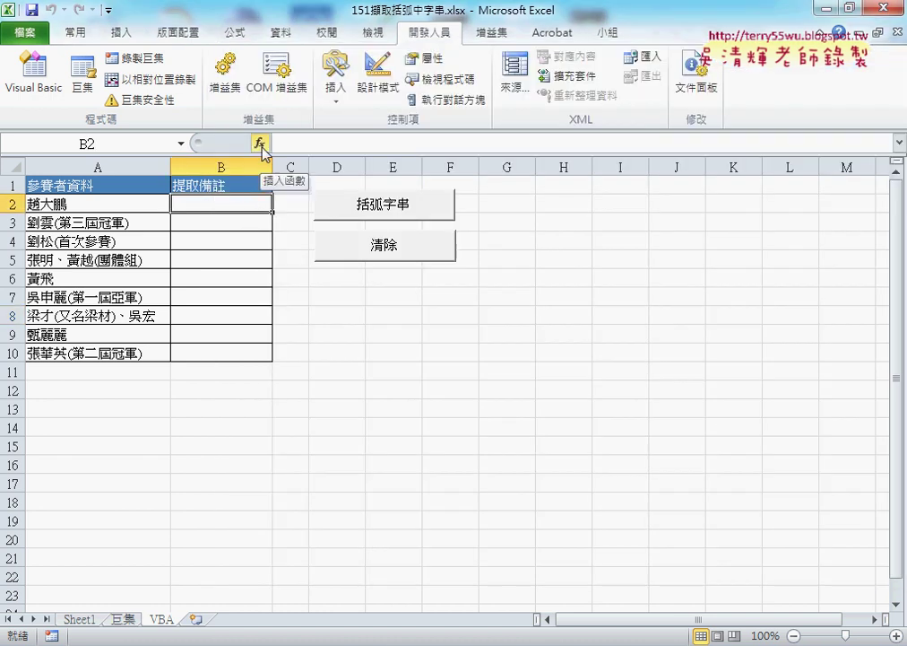
left_click(259, 144)
left_click(516, 210)
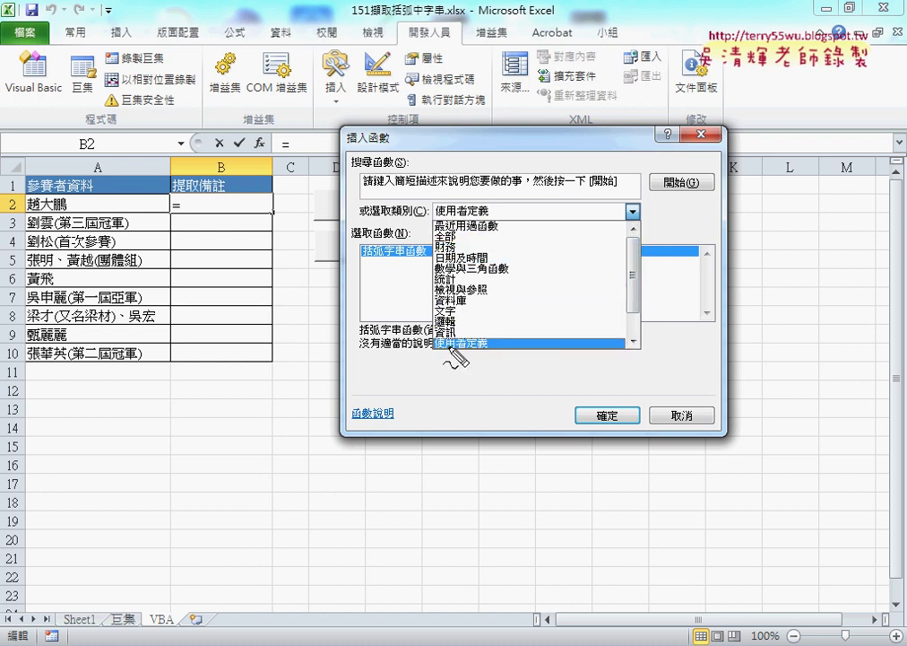
left_click_drag(504, 353, 487, 336)
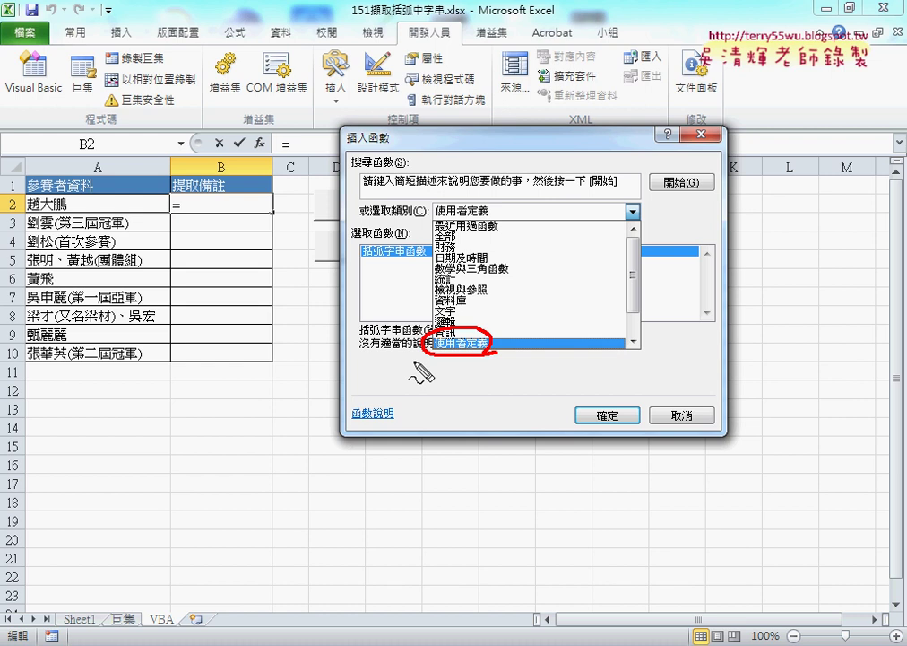
key("Escape")
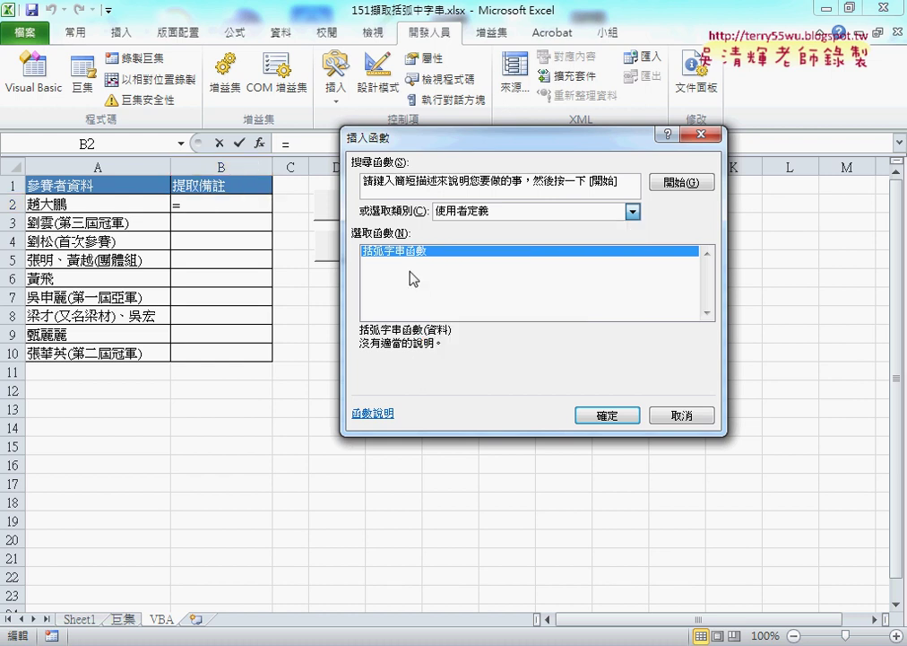
left_click(607, 417)
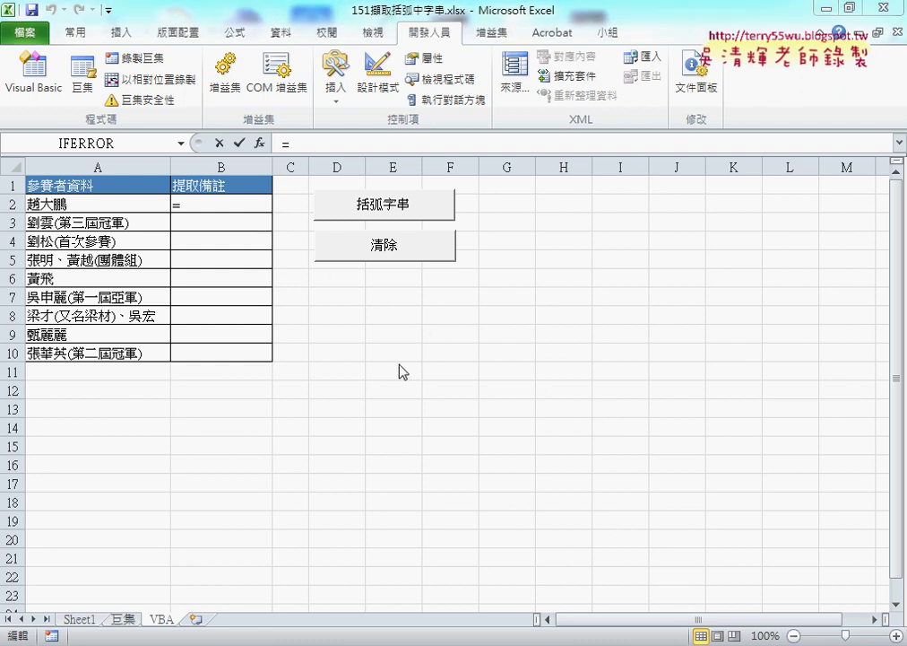
Set the 資料 argument to A2 and confirm, giving B2 =括弧字串函數(A2)
mouse_move(490, 603)
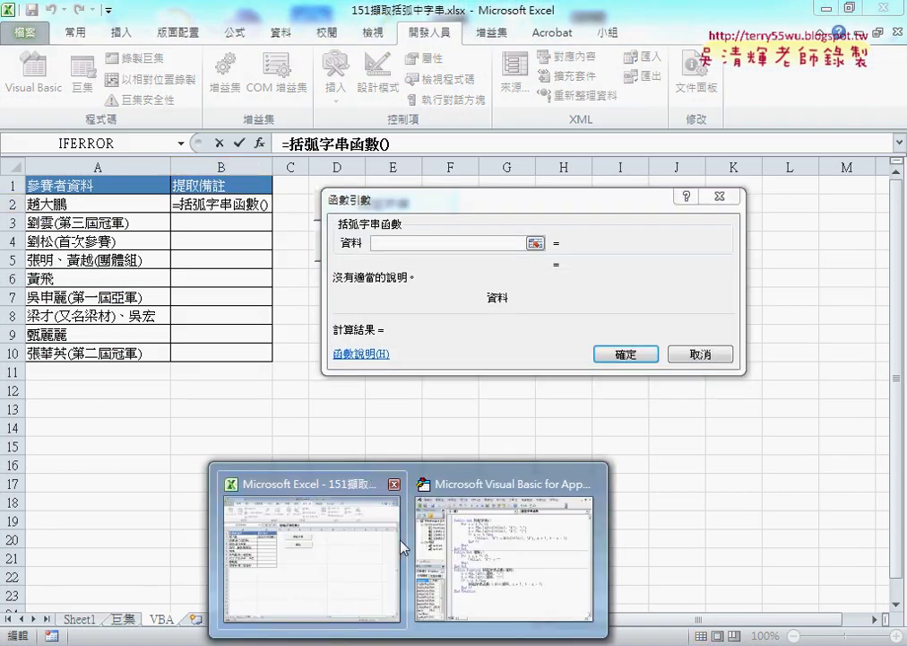
left_click_drag(388, 205, 342, 180)
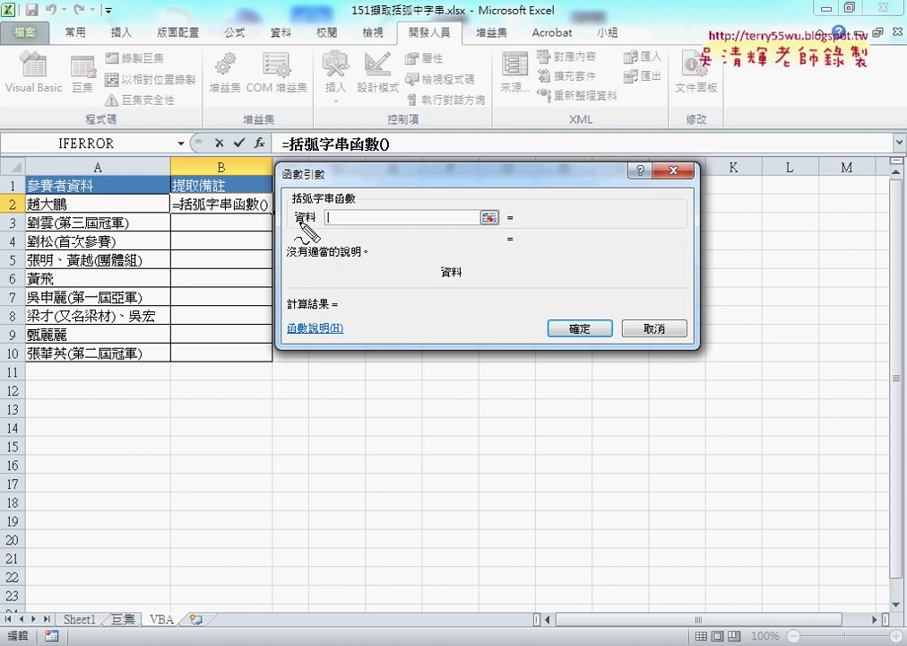
left_click_drag(297, 226, 319, 223)
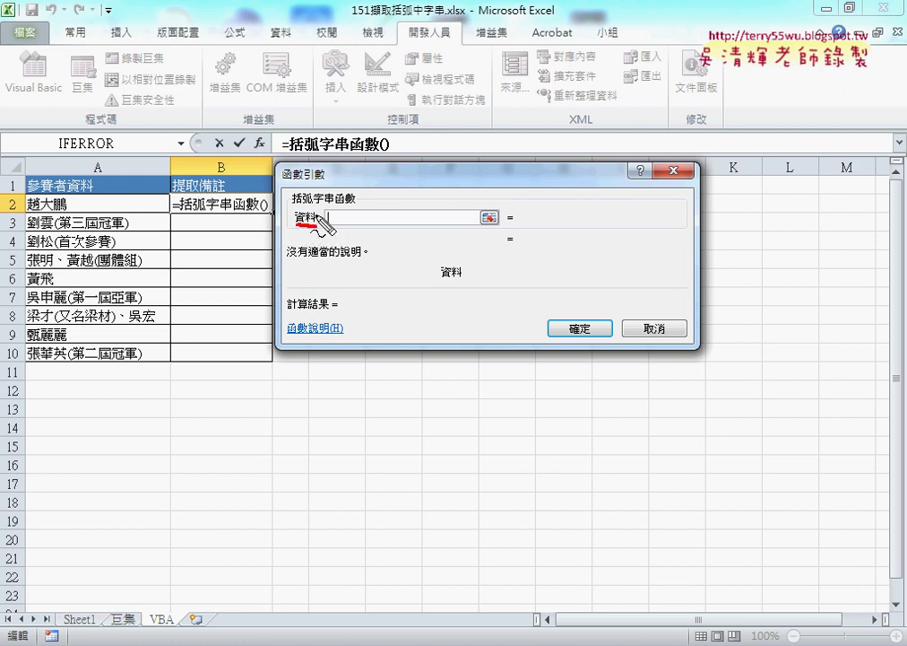
key("Escape")
left_click(82, 203)
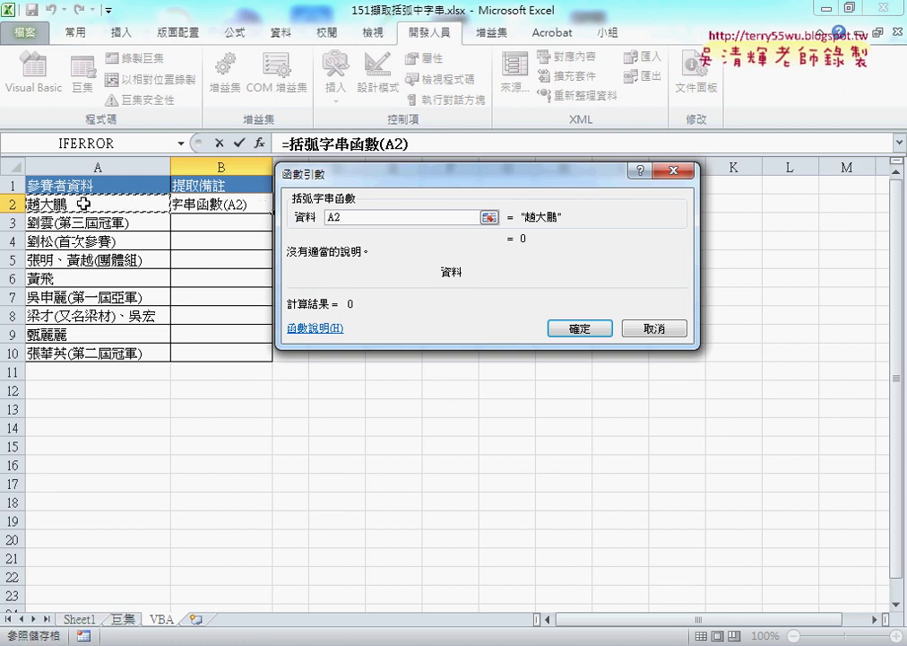
left_click(596, 331)
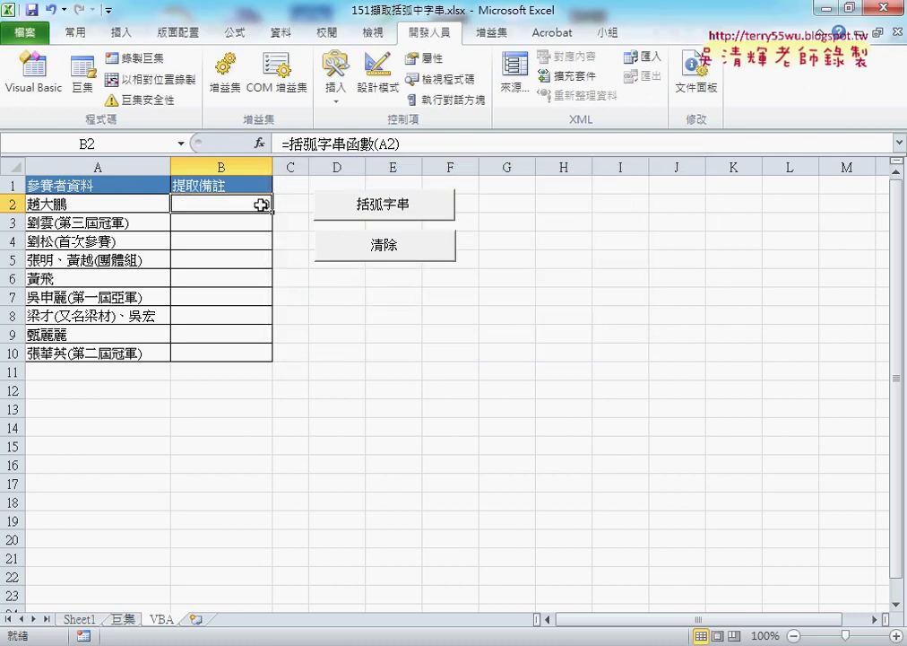
Fill B2's 括弧字串函數 formula down through B10
left_click_drag(271, 212, 271, 358)
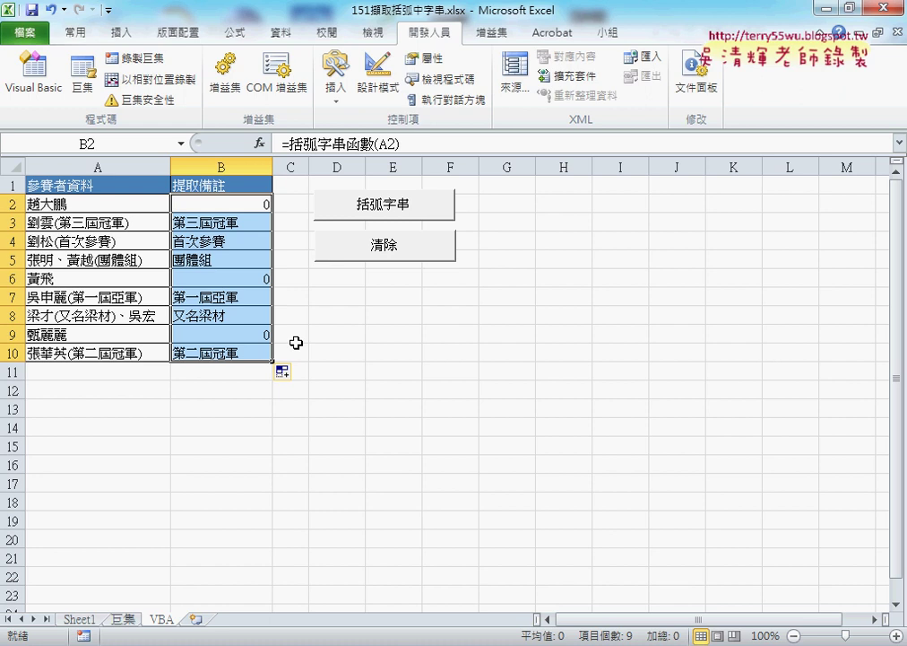
left_click(462, 640)
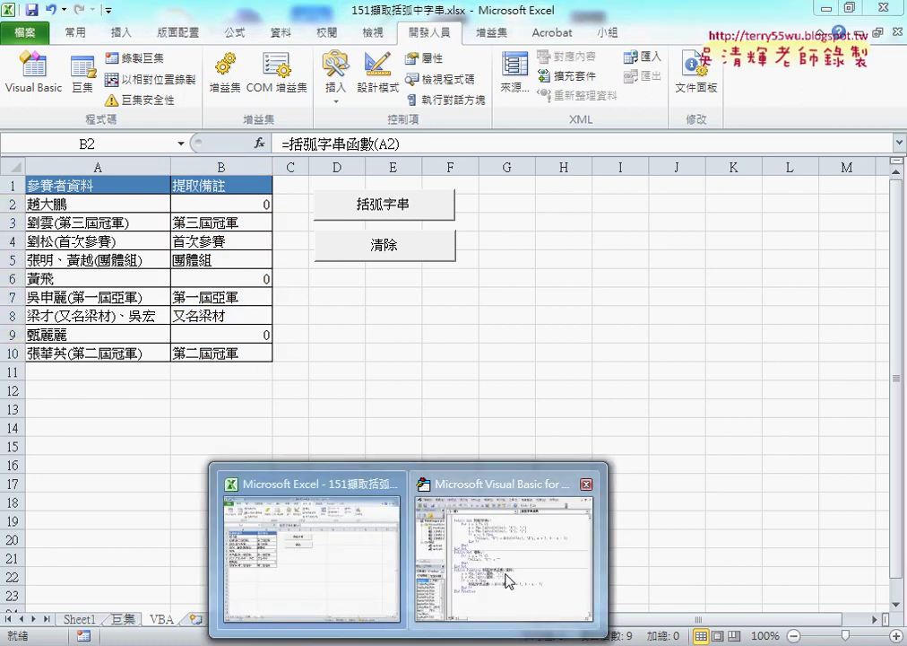
Back in the VBA editor, insert a blank line after the Mid assignment in 括弧字串函數
left_click(507, 581)
double_click(413, 404)
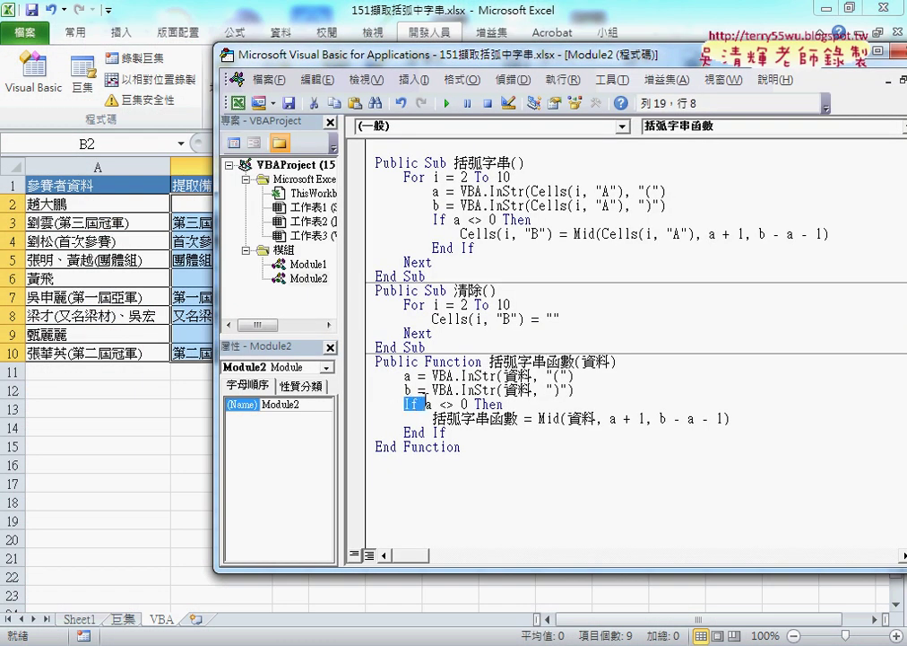
left_click_drag(422, 404, 504, 405)
left_click(568, 418)
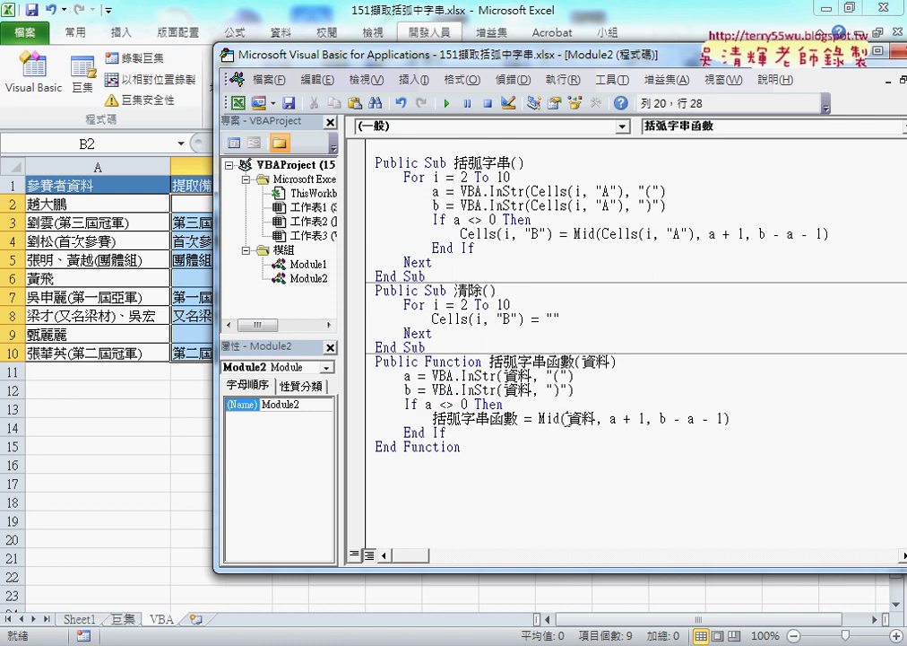
left_click(744, 419)
key("Return")
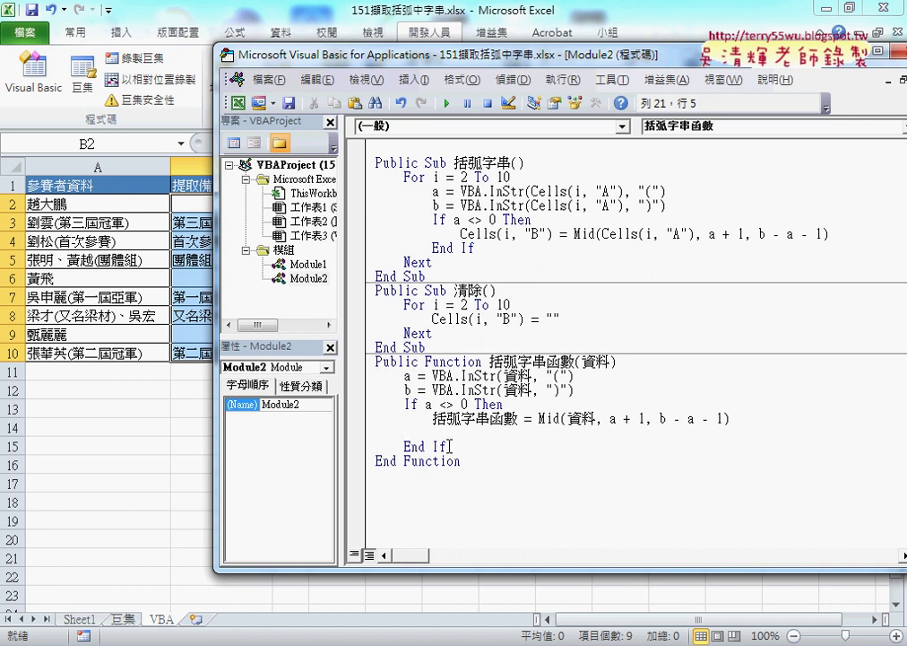
Highlight the assigned function name, the Mid(資料, a + 1, b - a - 1) expression and the macro's column B target
left_click_drag(433, 418, 518, 422)
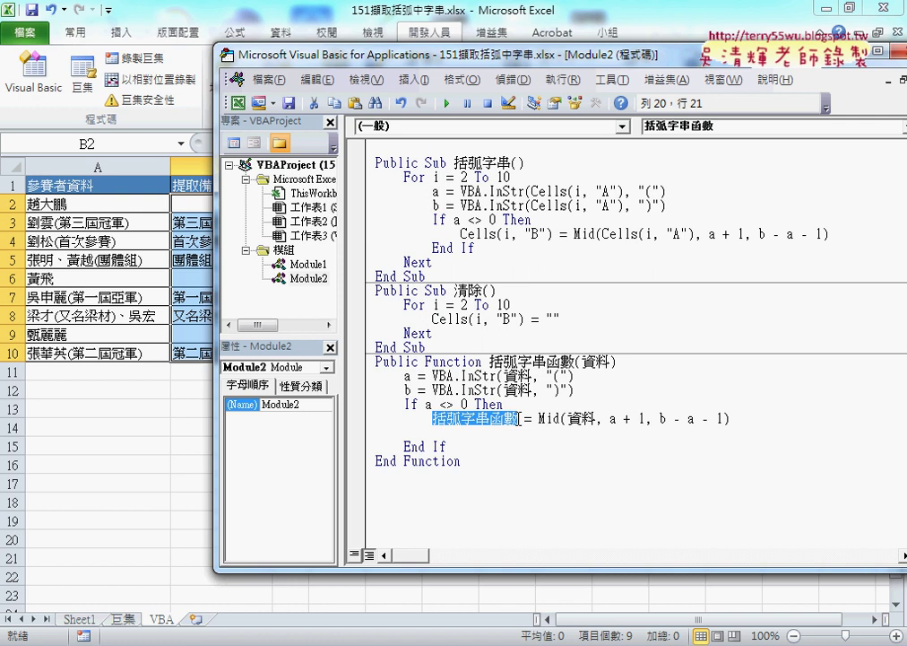
left_click(464, 433)
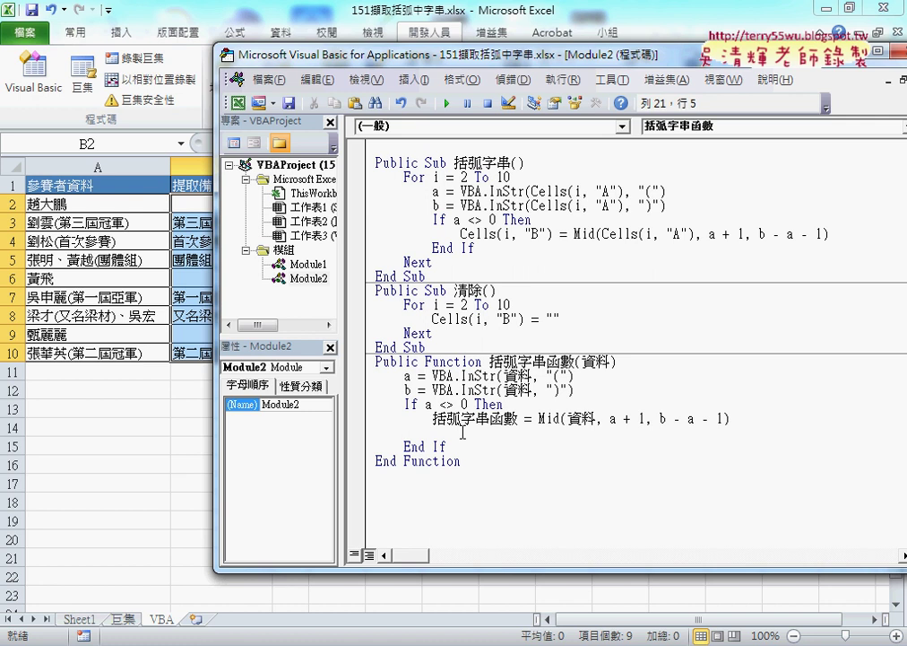
left_click_drag(538, 418, 737, 422)
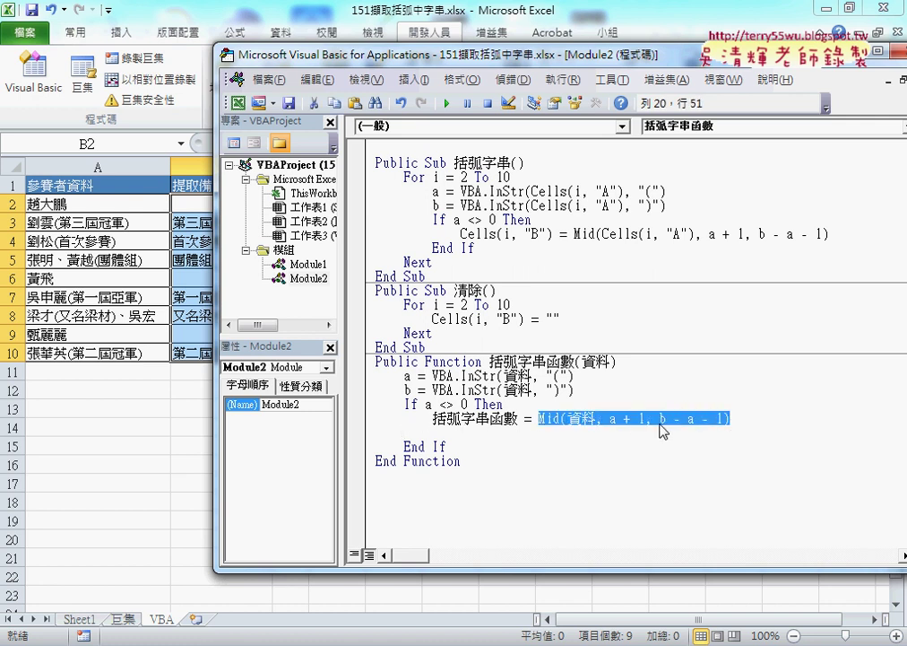
left_click(455, 431)
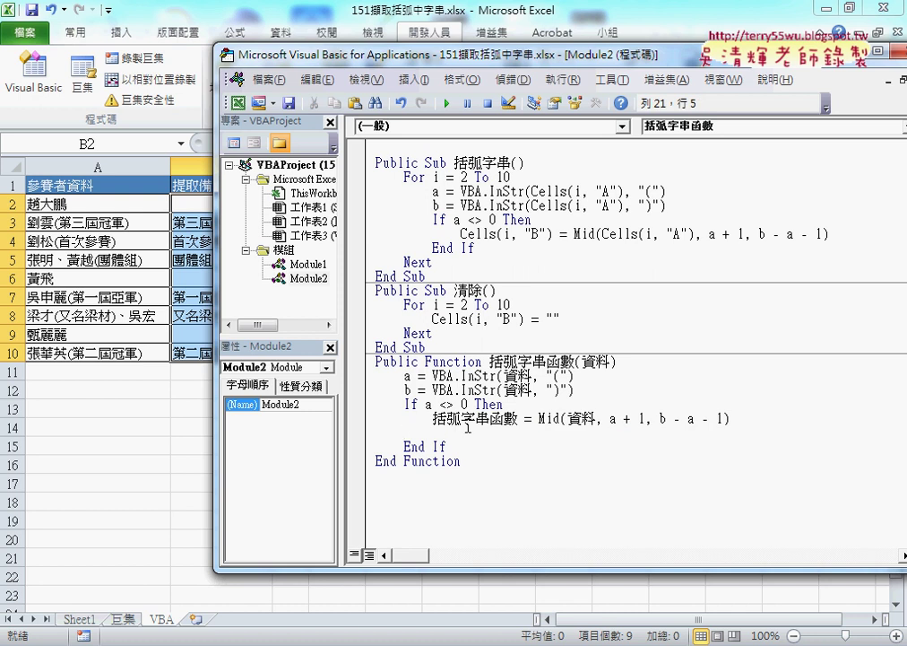
left_click(438, 247)
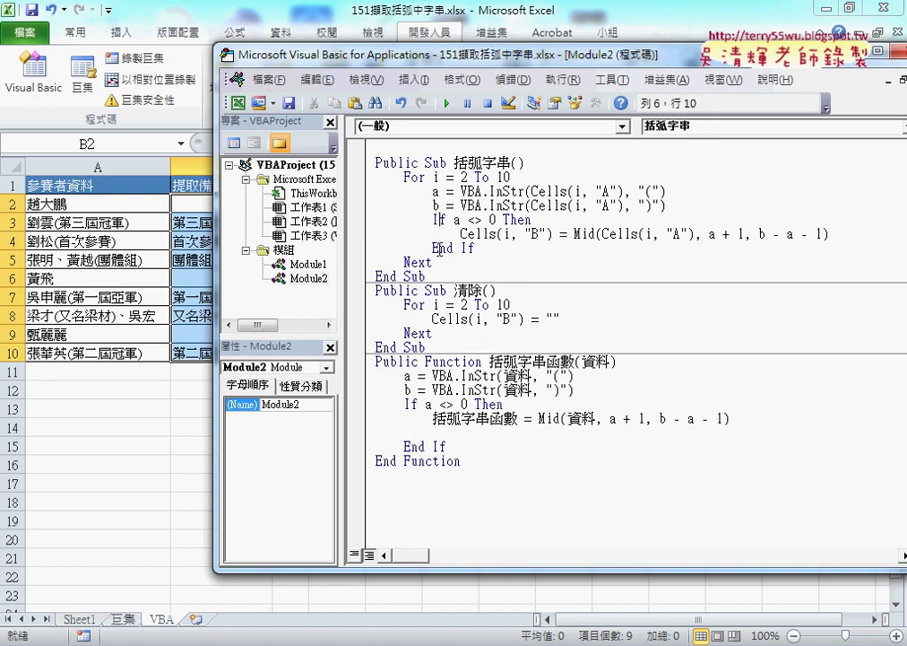
left_click_drag(461, 233, 517, 233)
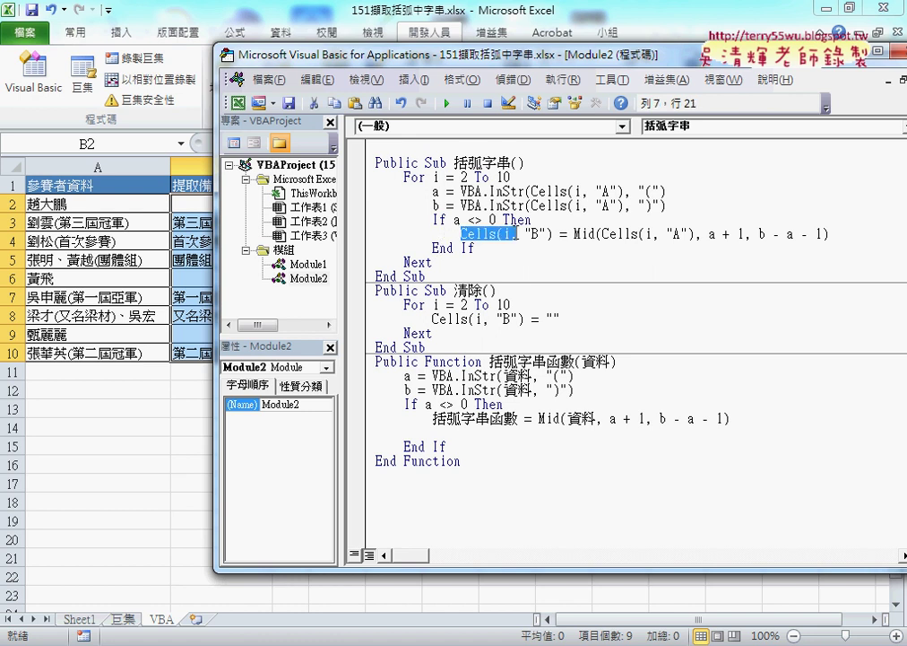
left_click(432, 431)
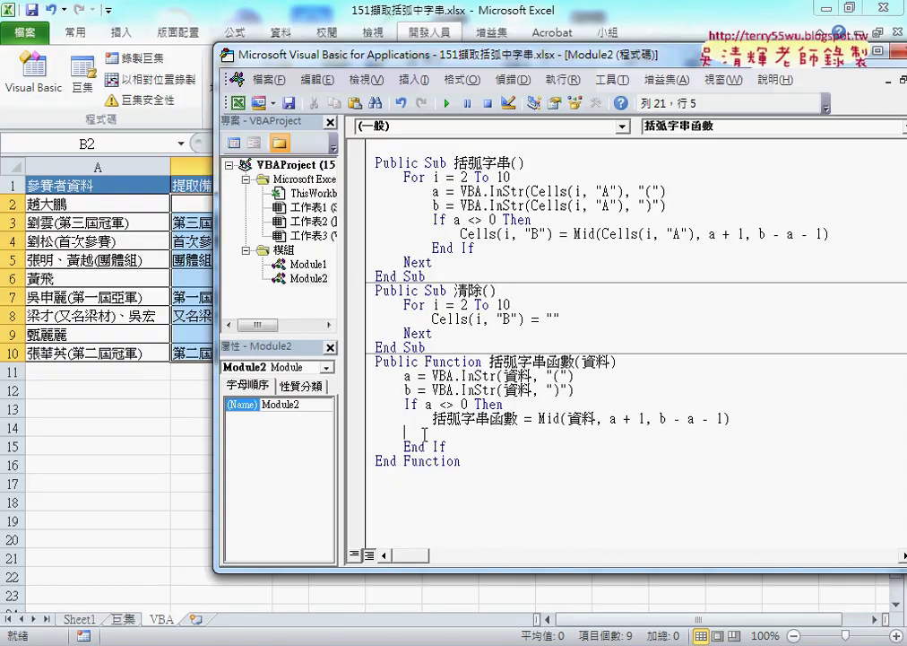
Type Else on the blank line and start a new line beneath it
type("ㄙㄤ")
key("BackSpace")
key("BackSpace")
type("else")
key("Return")
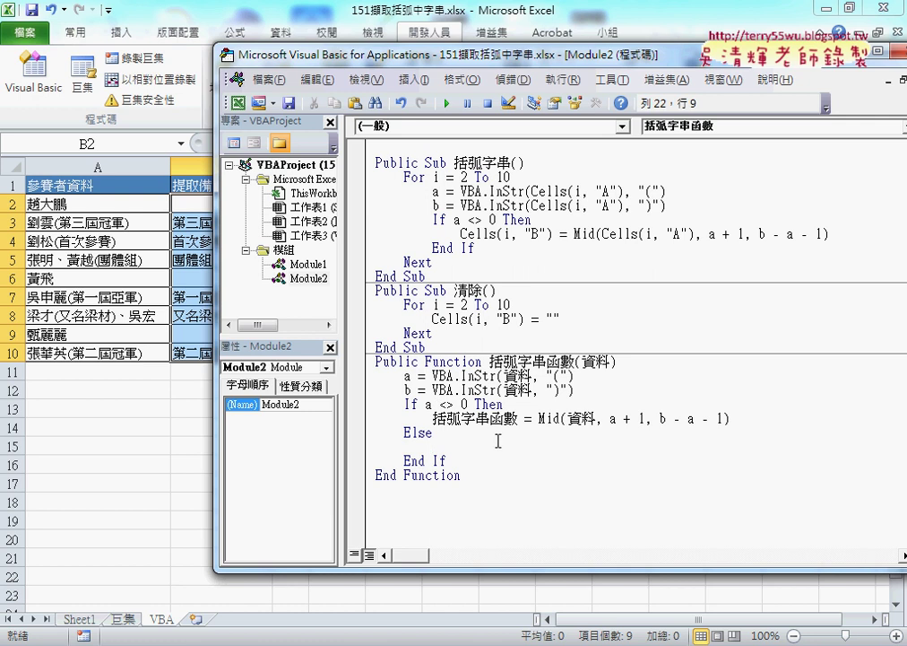
Under Else, add 括弧字串函數 = "" so bracketless input returns empty text
left_click_drag(538, 418, 731, 419)
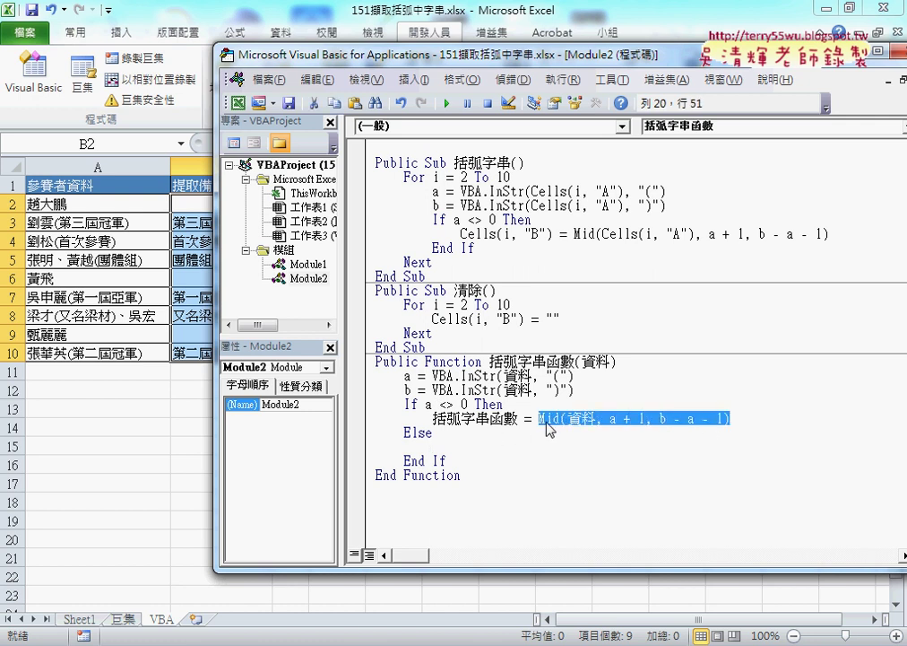
left_click_drag(433, 417, 535, 418)
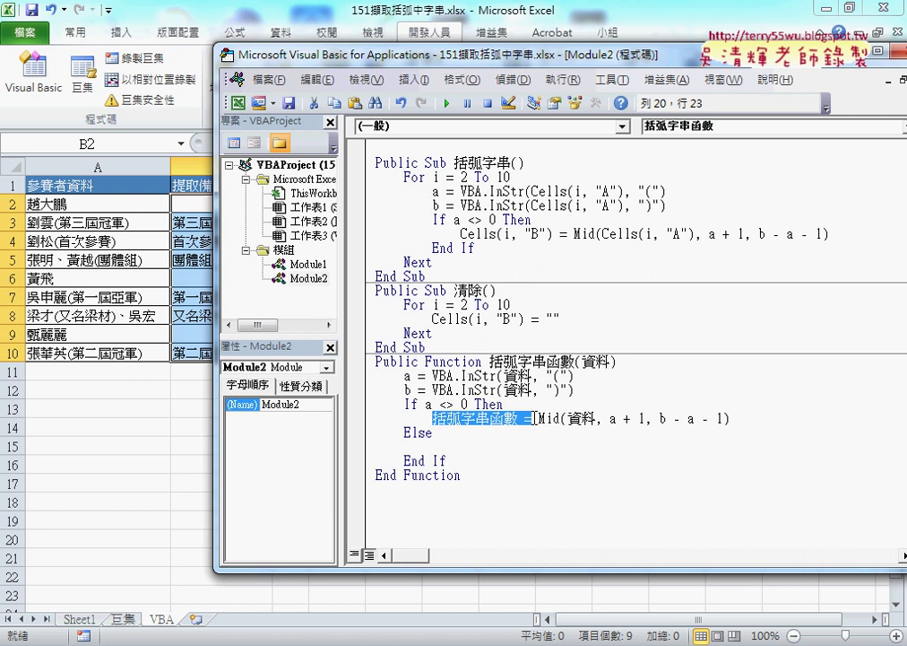
left_click_drag(536, 418, 449, 448)
left_click_drag(448, 448, 450, 448)
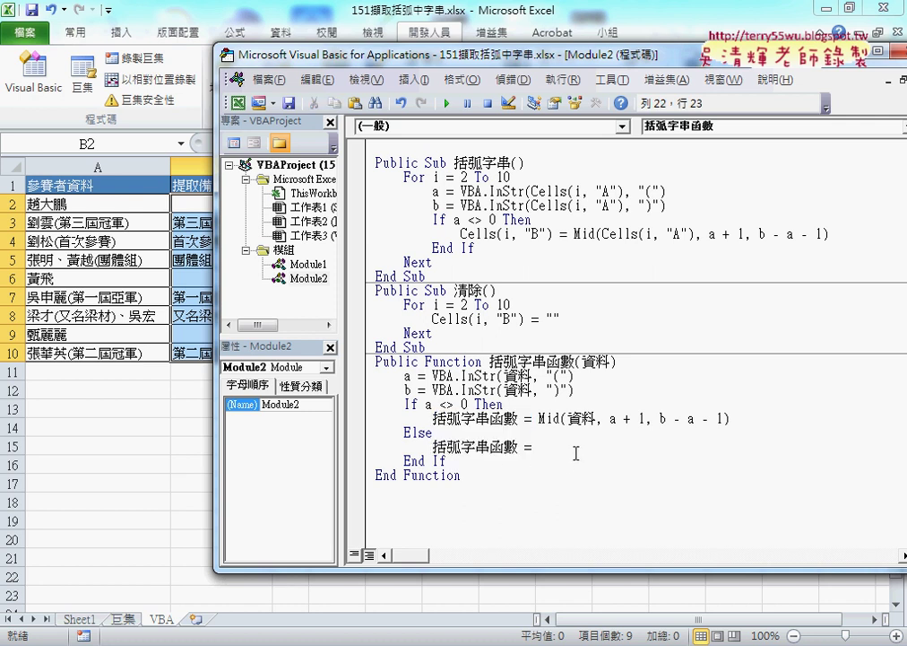
type("\"")
type("\"")
mouse_move(546, 448)
left_mouse_down()
mouse_move(453, 453)
mouse_move(369, 437)
left_mouse_up()
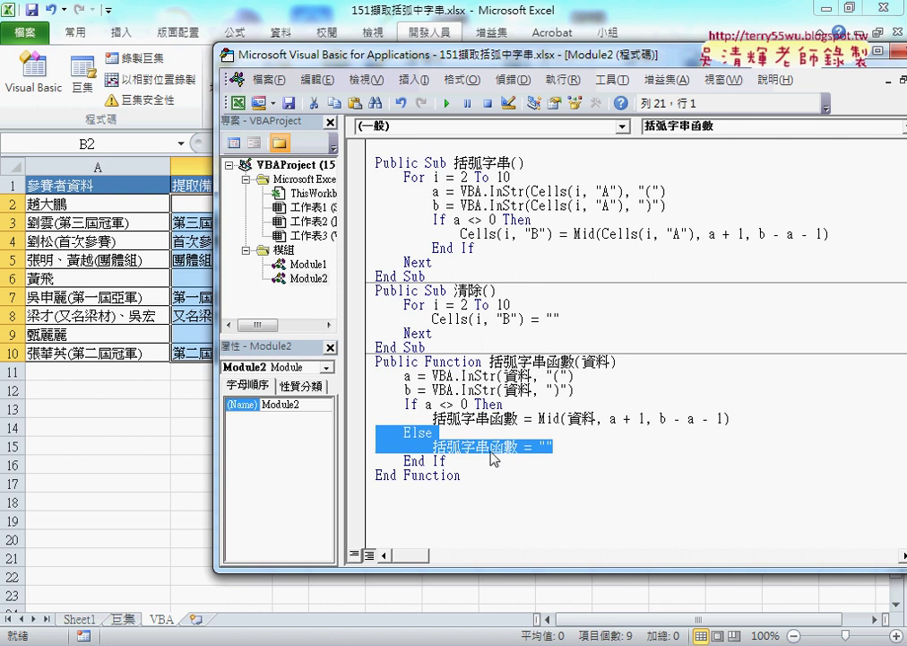
left_click(193, 207)
key("F2")
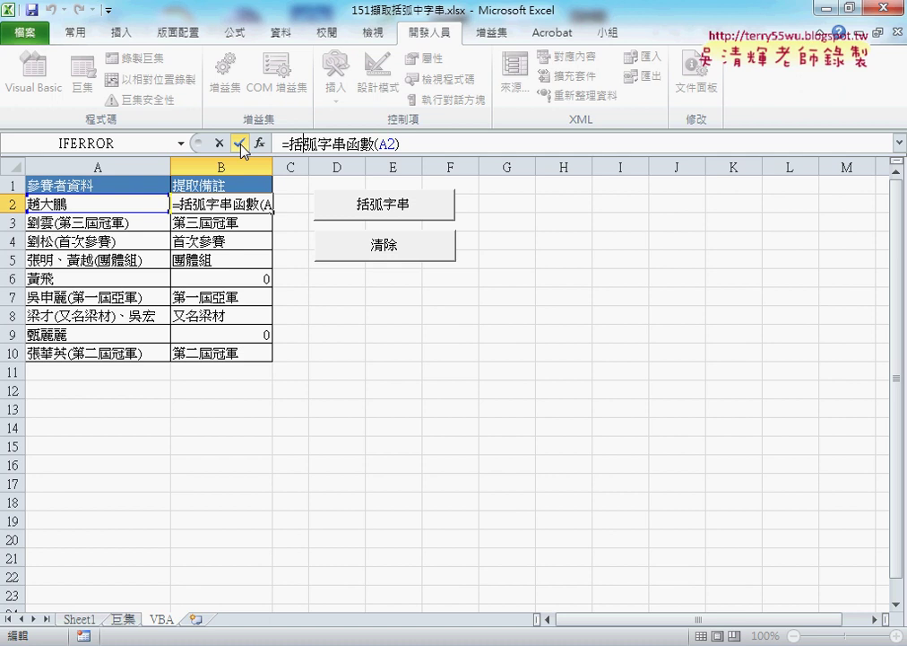
Re-enter B2's formula and verify B6 and B9 now show blank
left_click(239, 144)
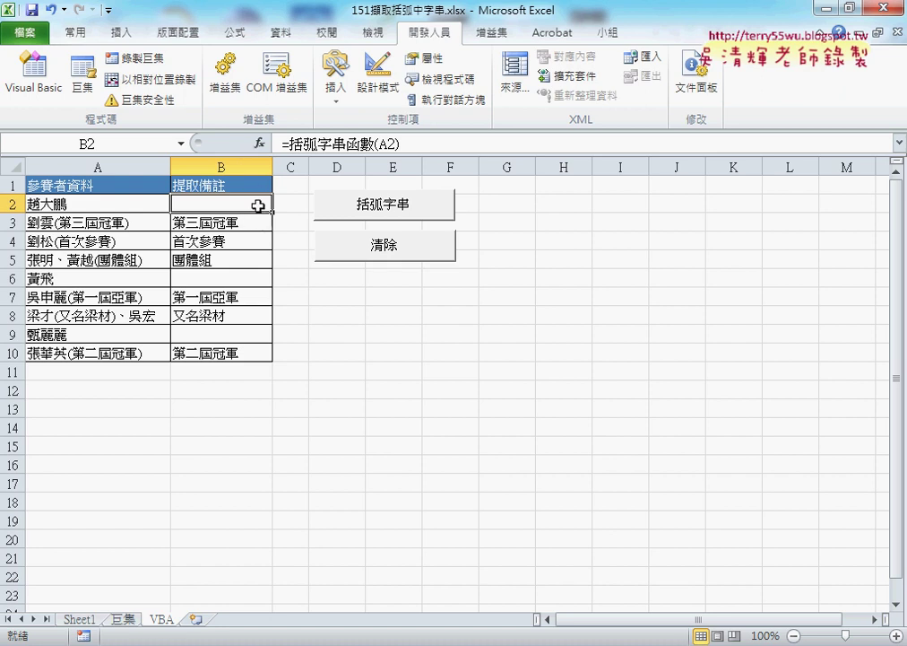
left_click(238, 279)
left_click(238, 339)
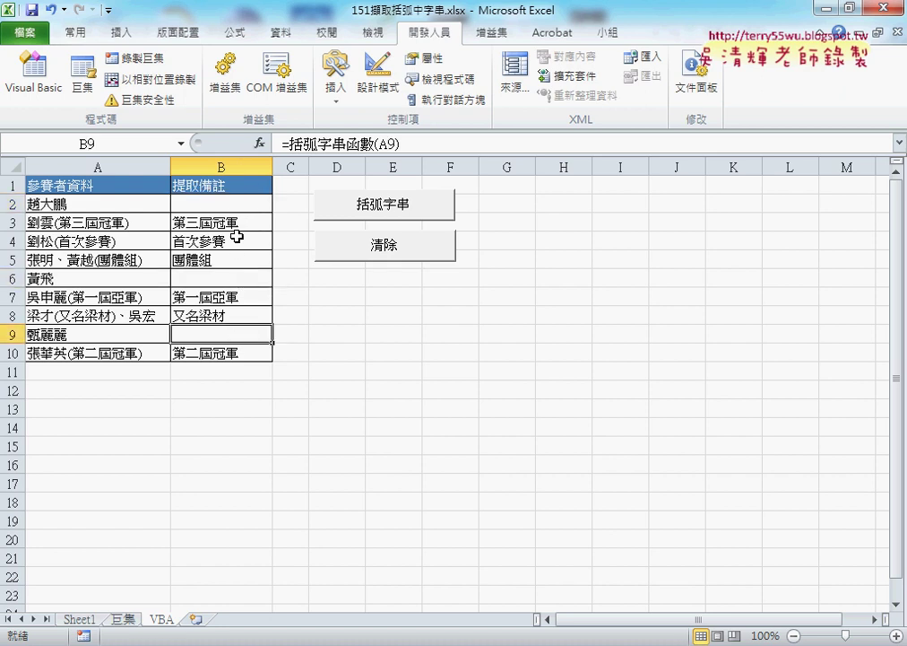
left_click(241, 203)
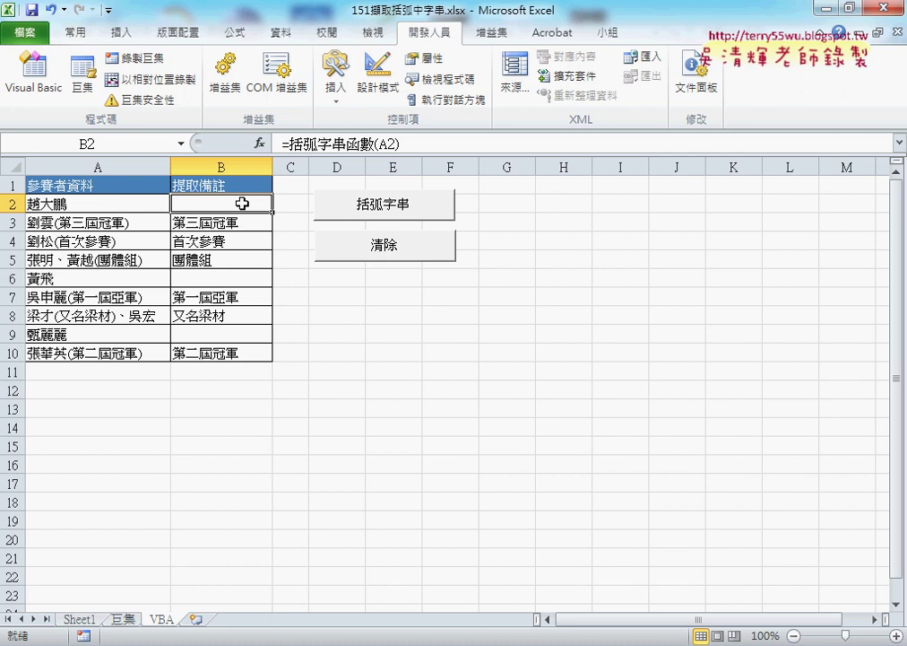
Reopen Module2 and highlight the a = VBA.InStr through End If lines of 括弧字串
left_click(44, 90)
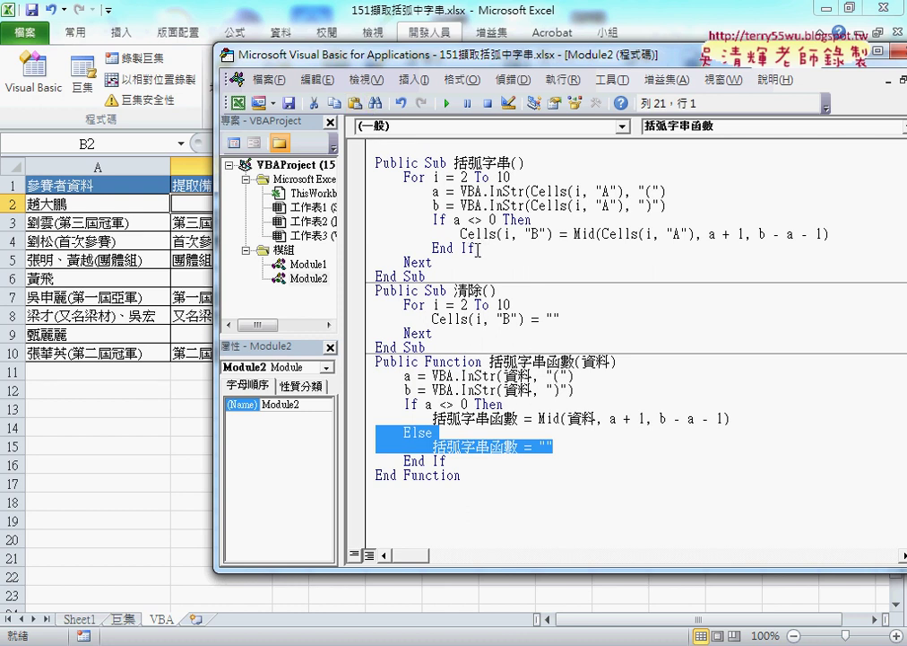
left_click_drag(484, 247, 367, 195)
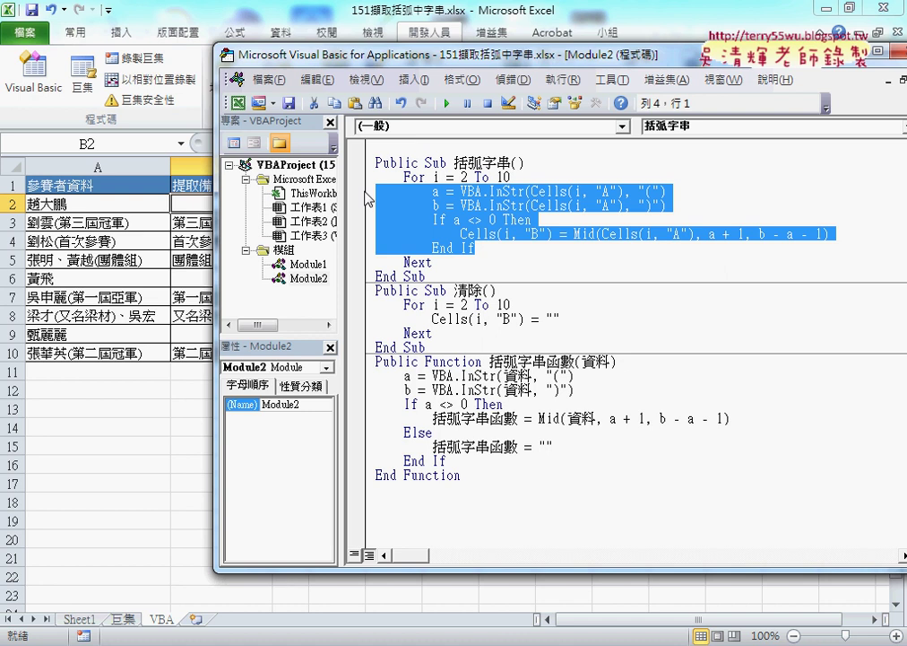
Clear column B, rerun the 括弧字串 macro, then clear its results again
left_click(182, 443)
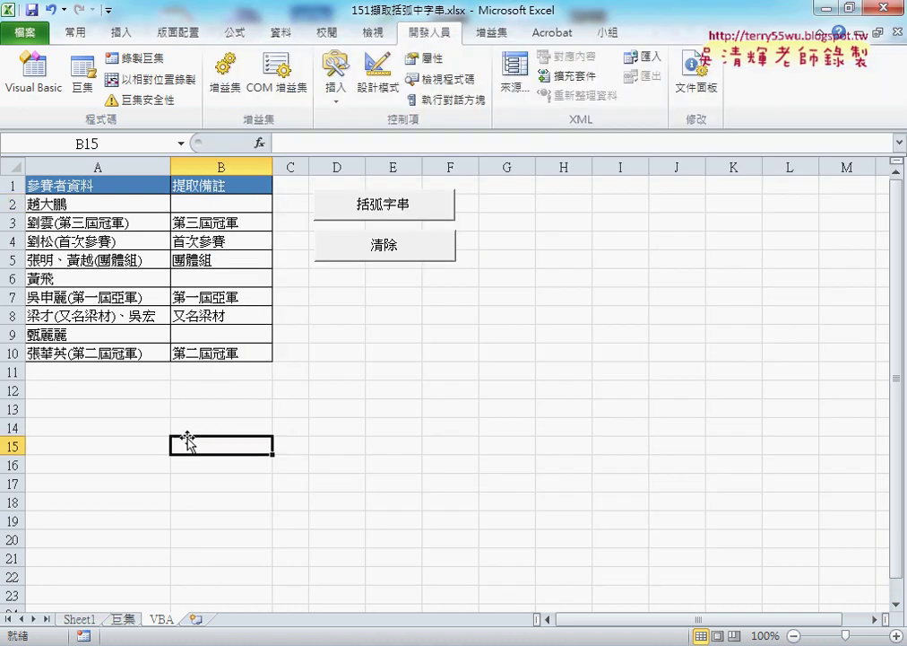
left_click(377, 244)
left_click(378, 219)
left_click(370, 251)
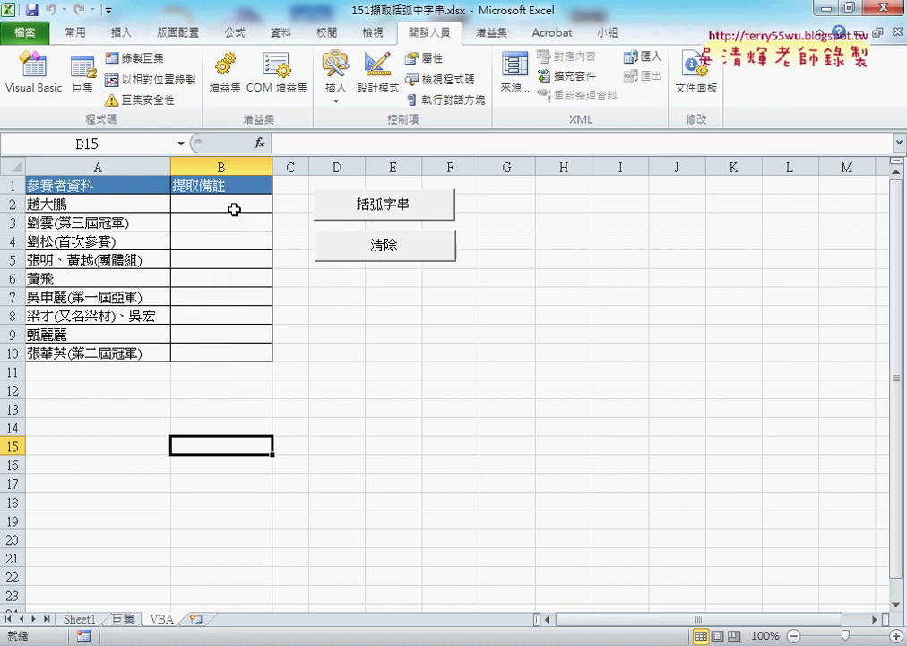
Enter =括弧字串函數(A2) in B2 and fill it down through B10
left_click(235, 204)
left_click(257, 143)
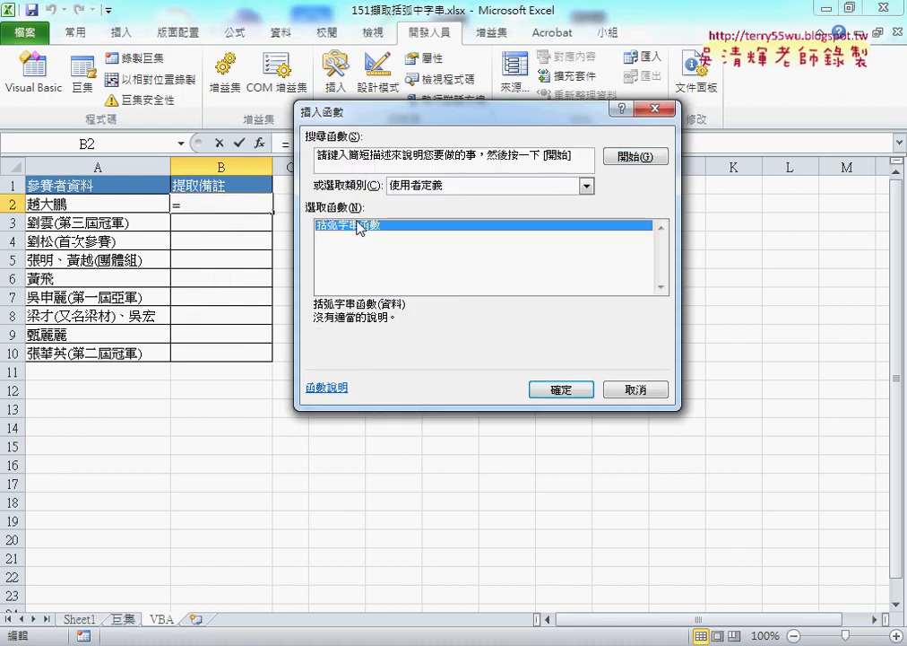
double_click(304, 232)
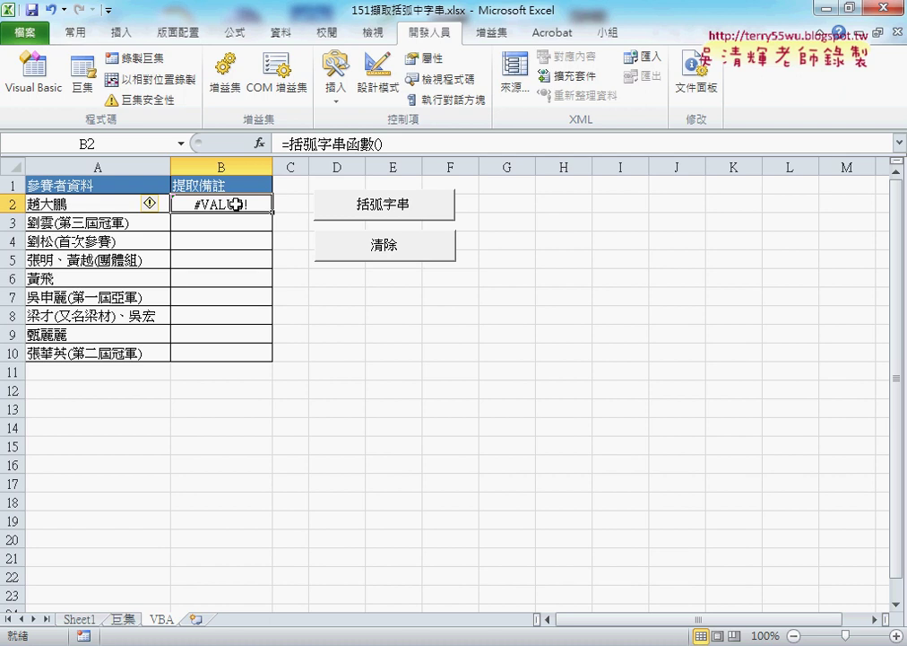
double_click(244, 202)
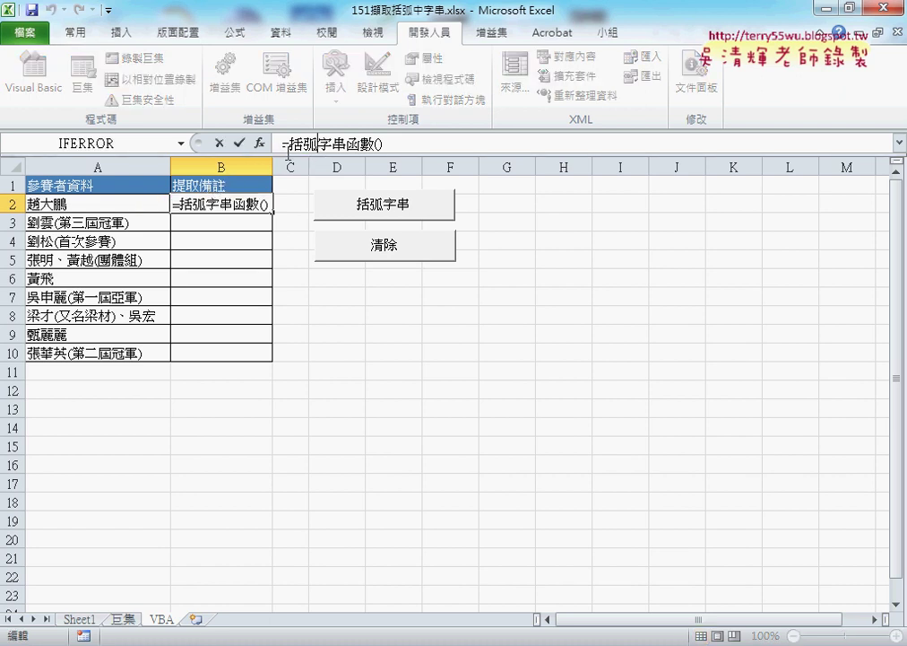
left_click(259, 143)
left_click(166, 203)
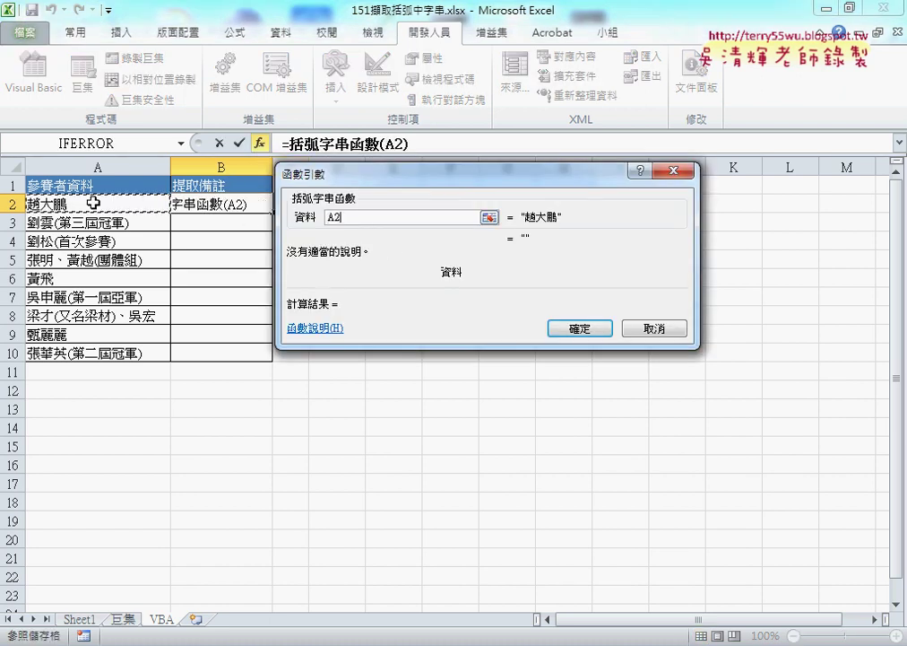
left_click(580, 329)
left_click_drag(272, 212, 275, 362)
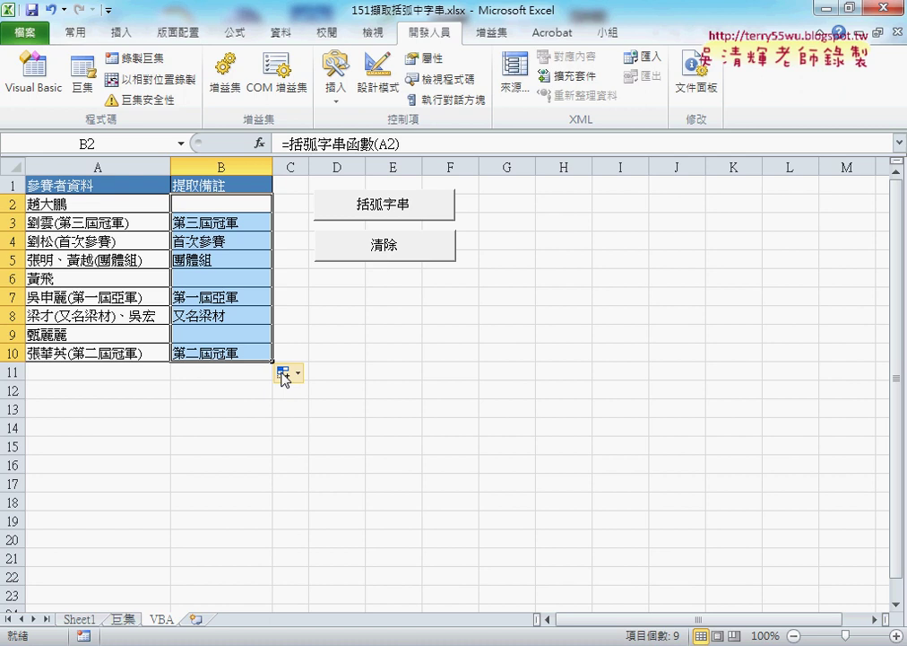
left_click(54, 90)
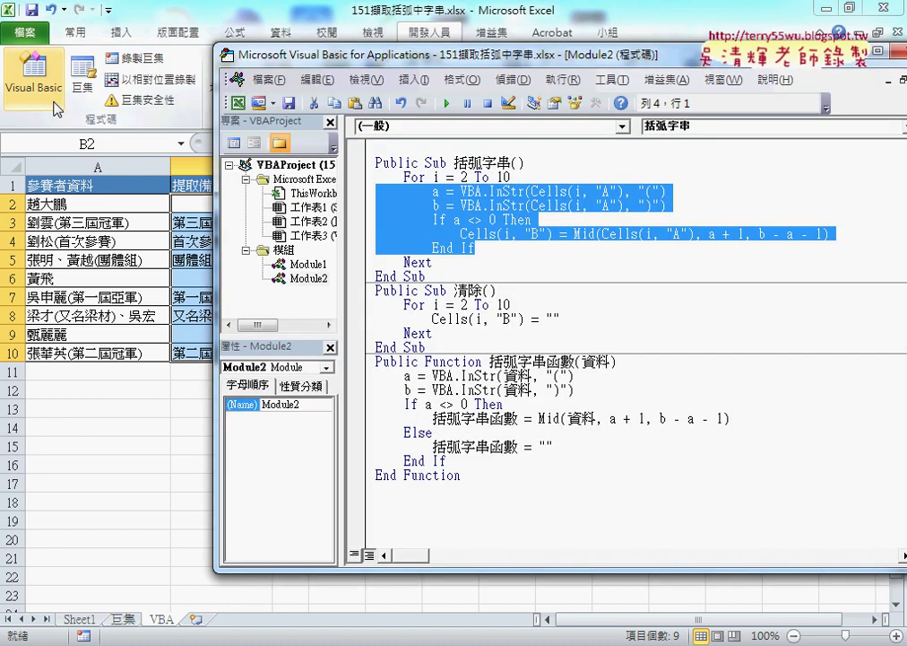
left_click(460, 305)
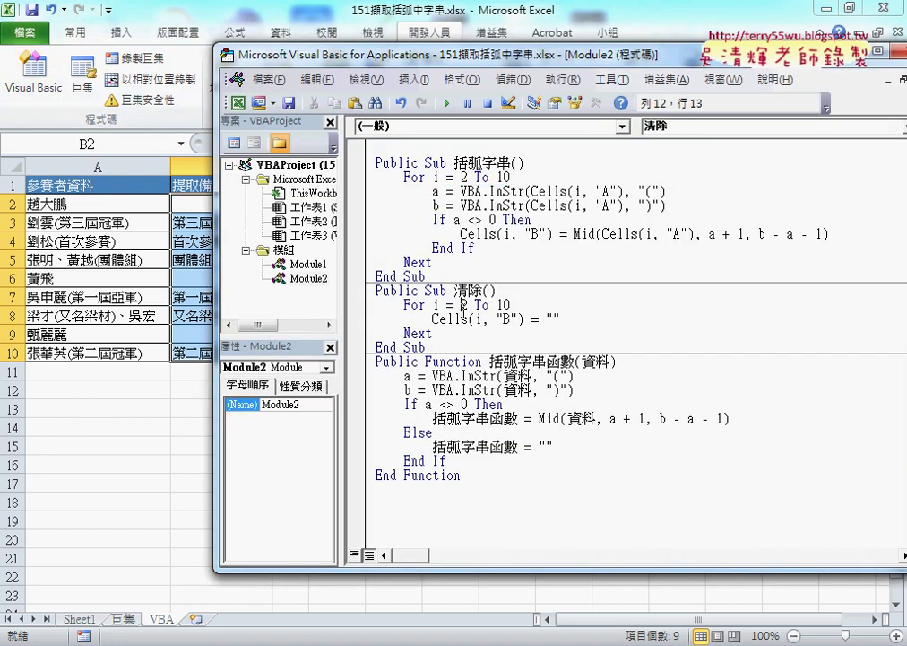